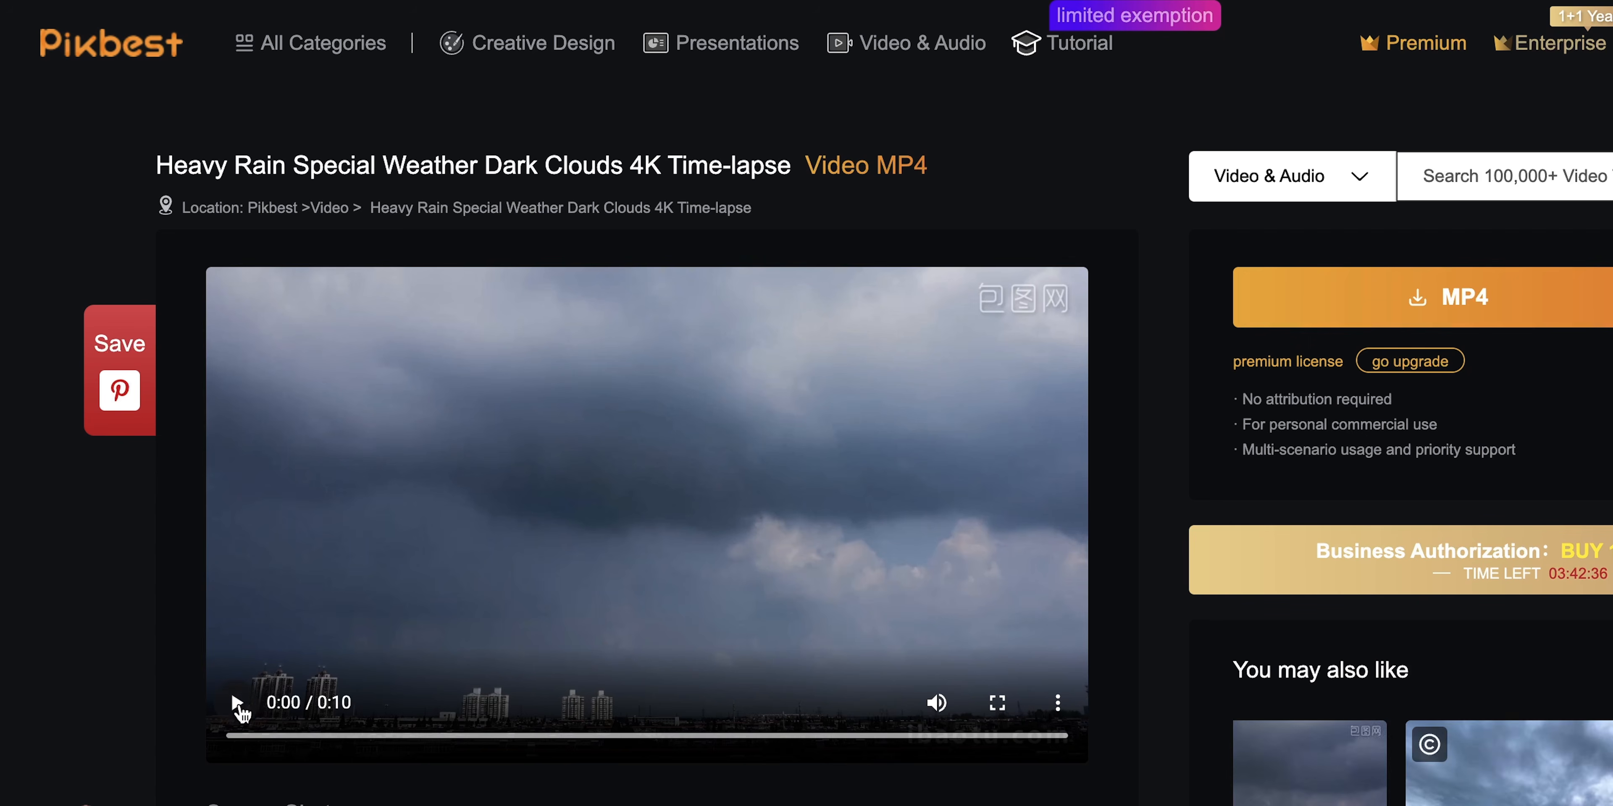
Step: Preview the heavy rain dark clouds 4K time-lapse video and review its format, file size and resolution details
{"action": "left_click", "coordinate": [236, 703]}
{"action": "scroll", "coordinate": [186, 727], "scroll_direction": "down", "scroll_amount": 15}
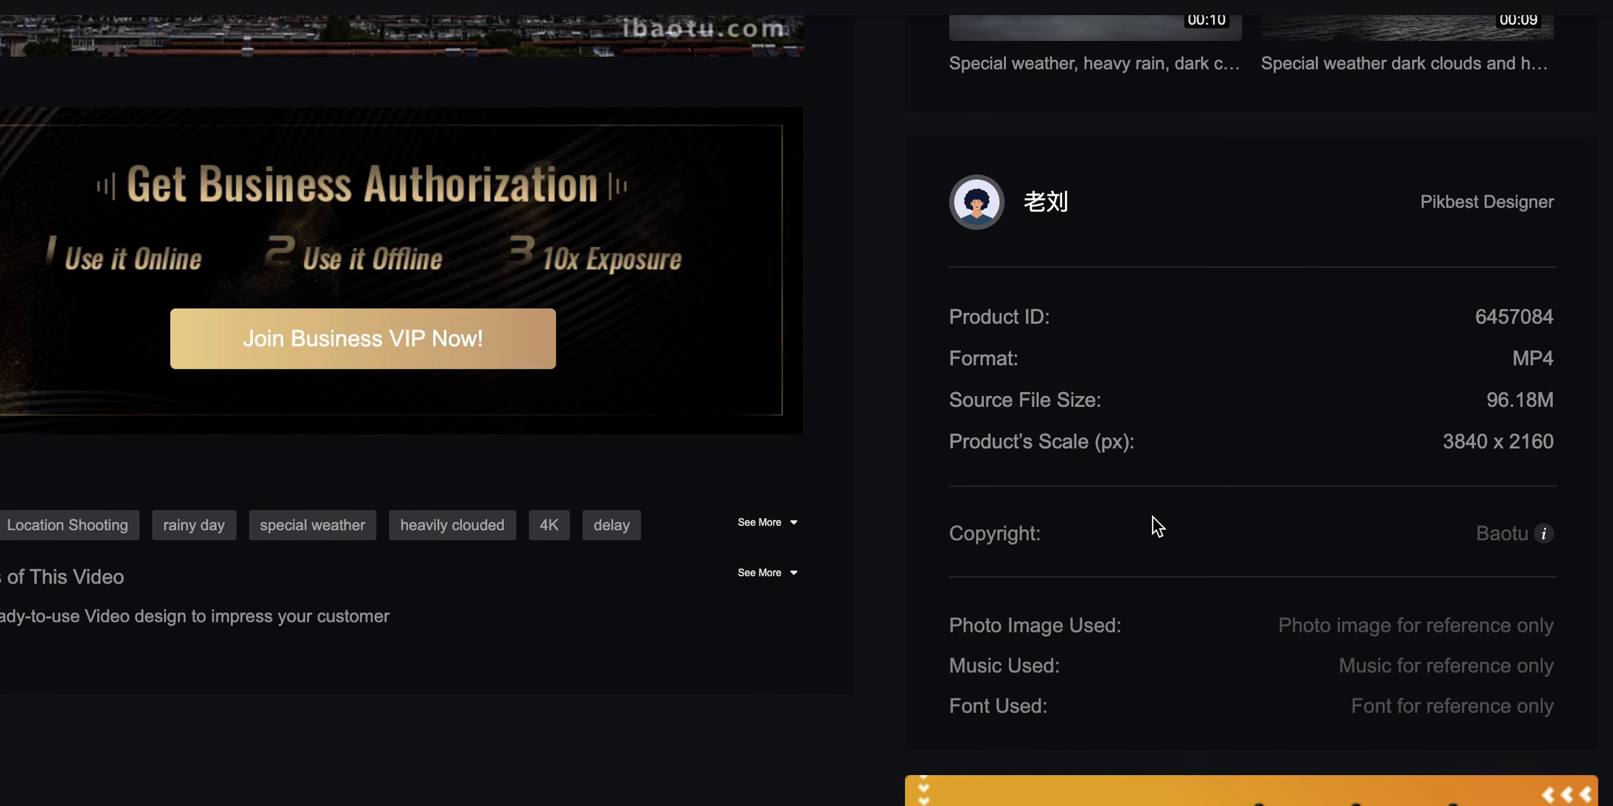
{"action": "scroll", "coordinate": [1157, 526], "scroll_direction": "up", "scroll_amount": 10}
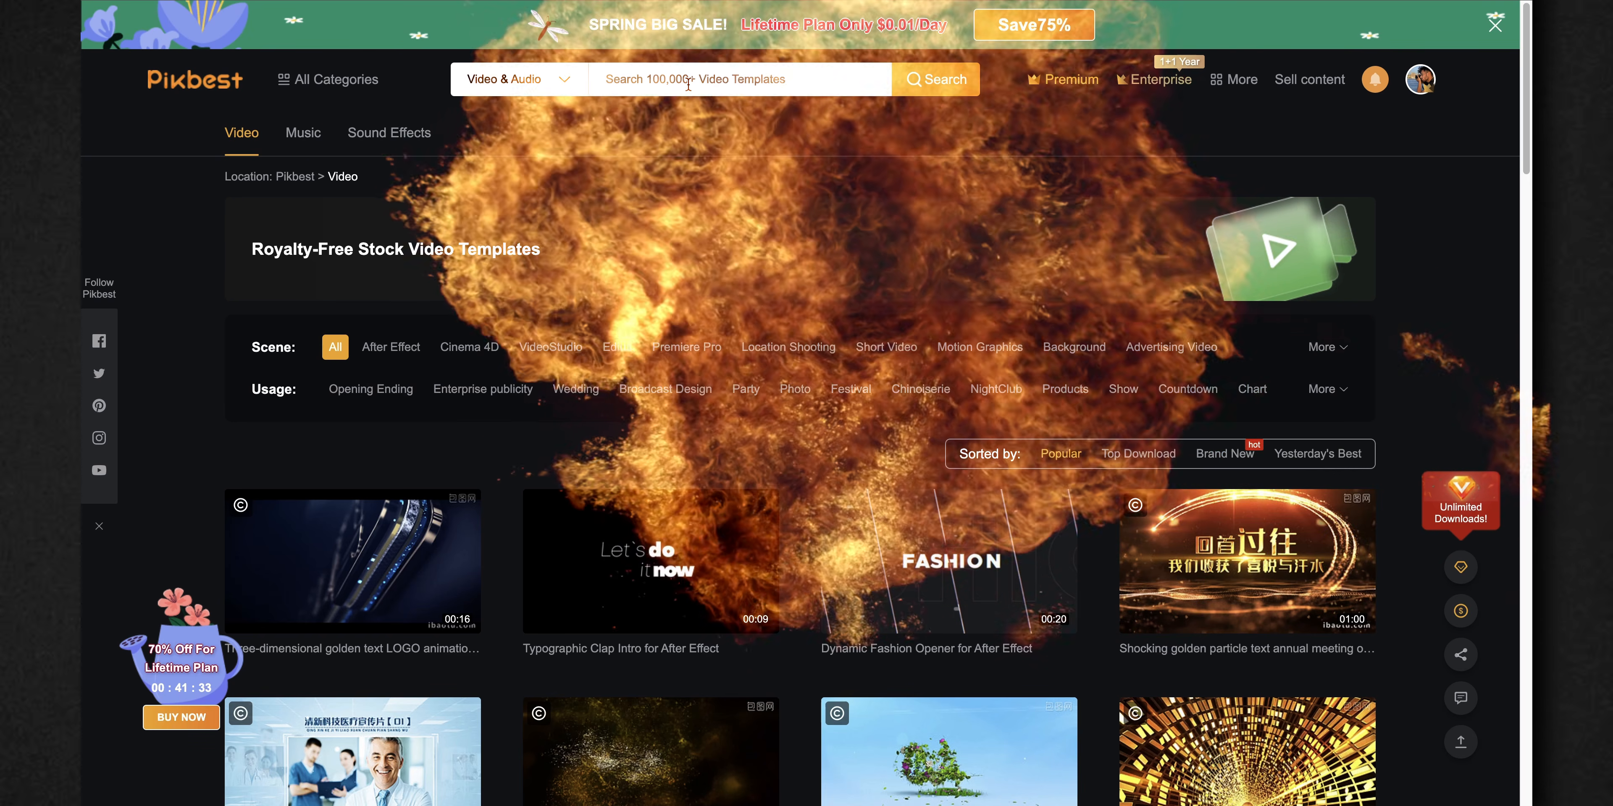
Step: Search the video templates for rain and open the realistic rain animation clip from the results
{"action": "left_click", "coordinate": [676, 79]}
{"action": "type", "text": "rain"}
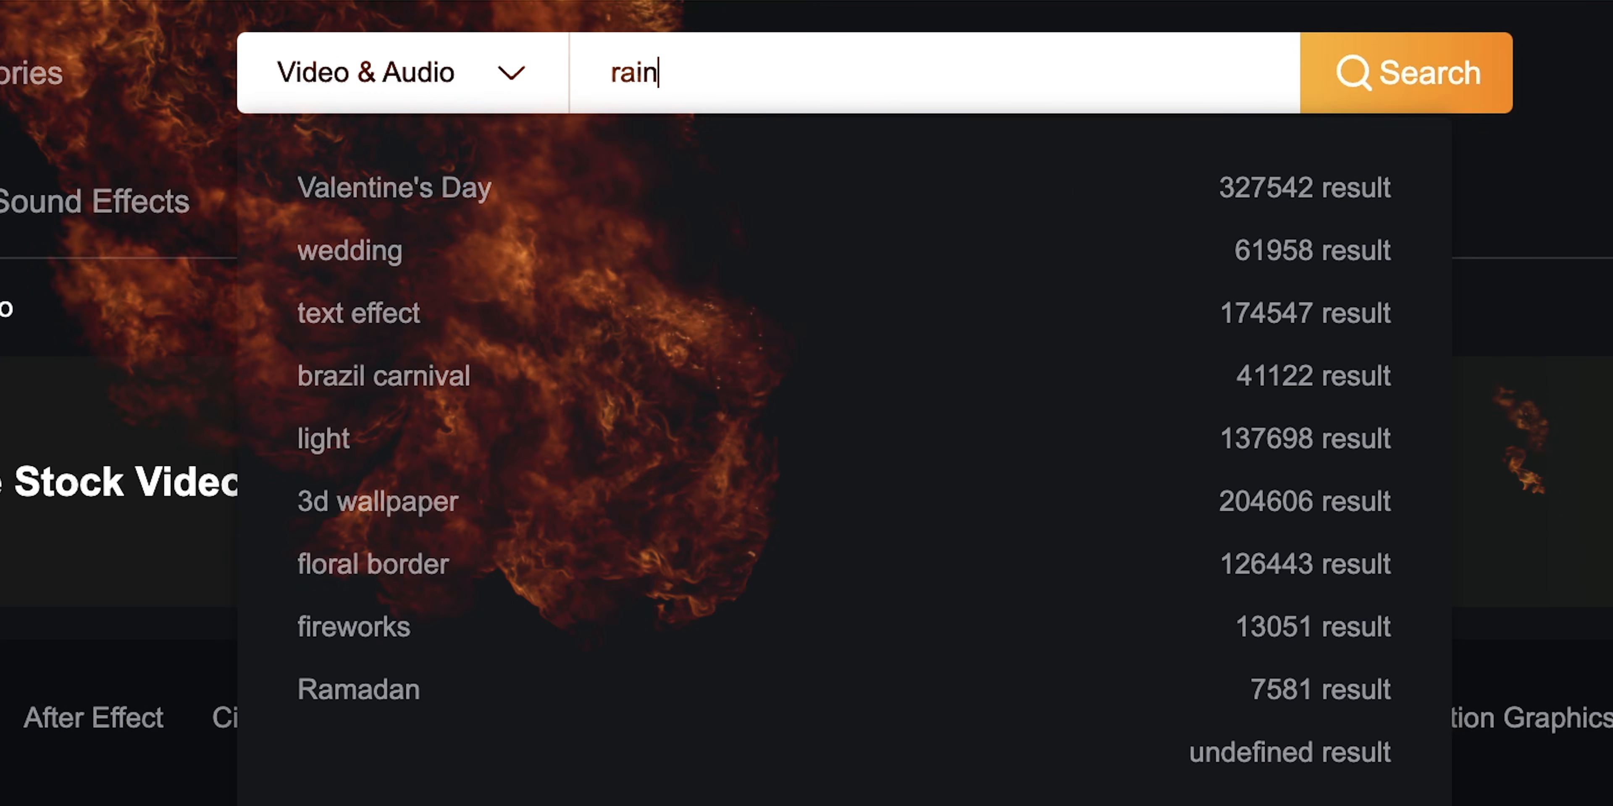
{"action": "key", "text": "Return"}
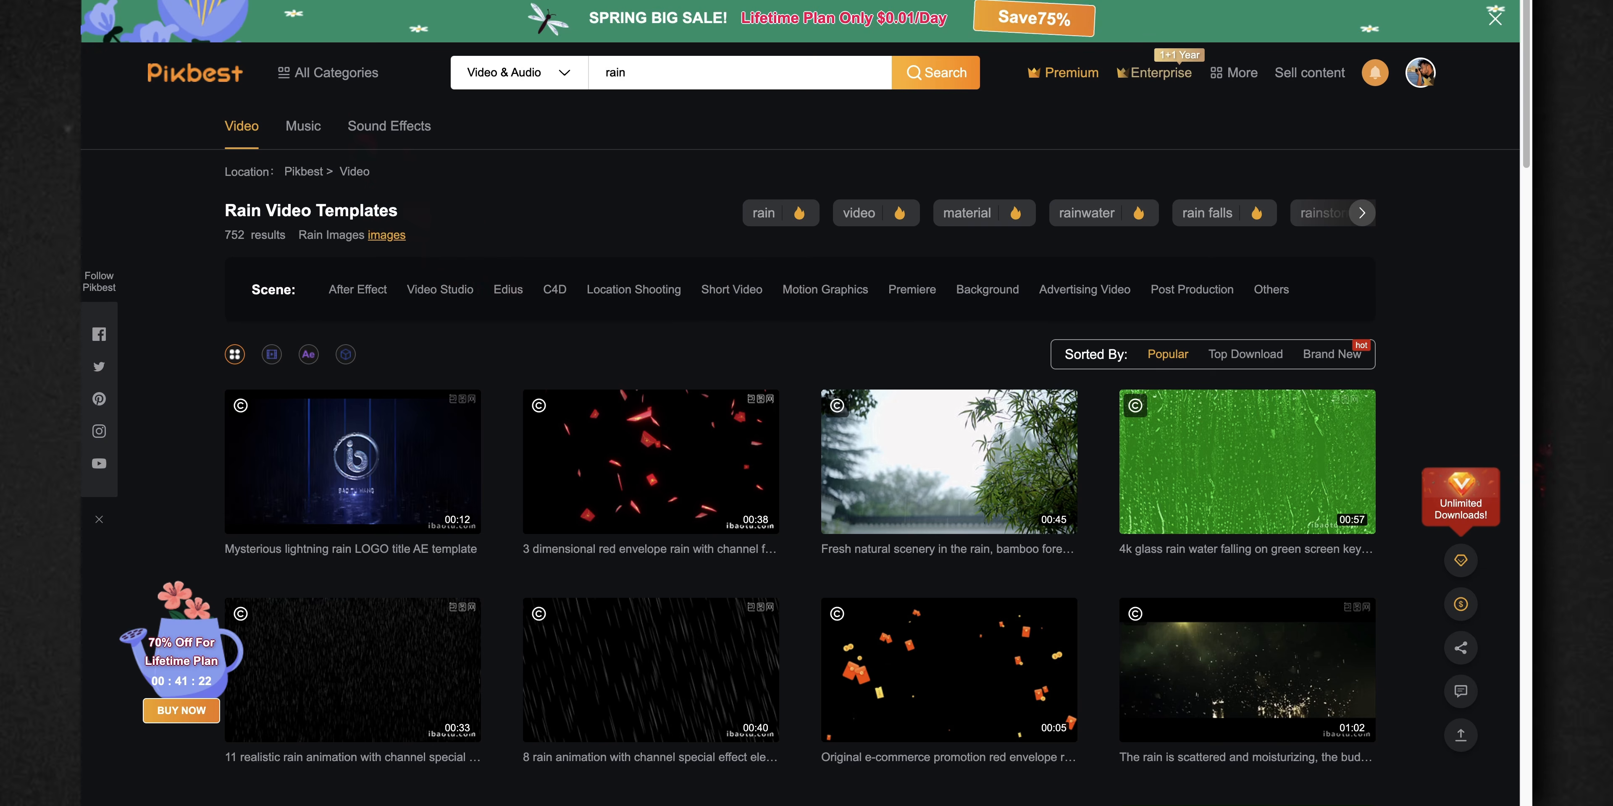
{"action": "scroll", "coordinate": [177, 269], "scroll_direction": "down", "scroll_amount": 5}
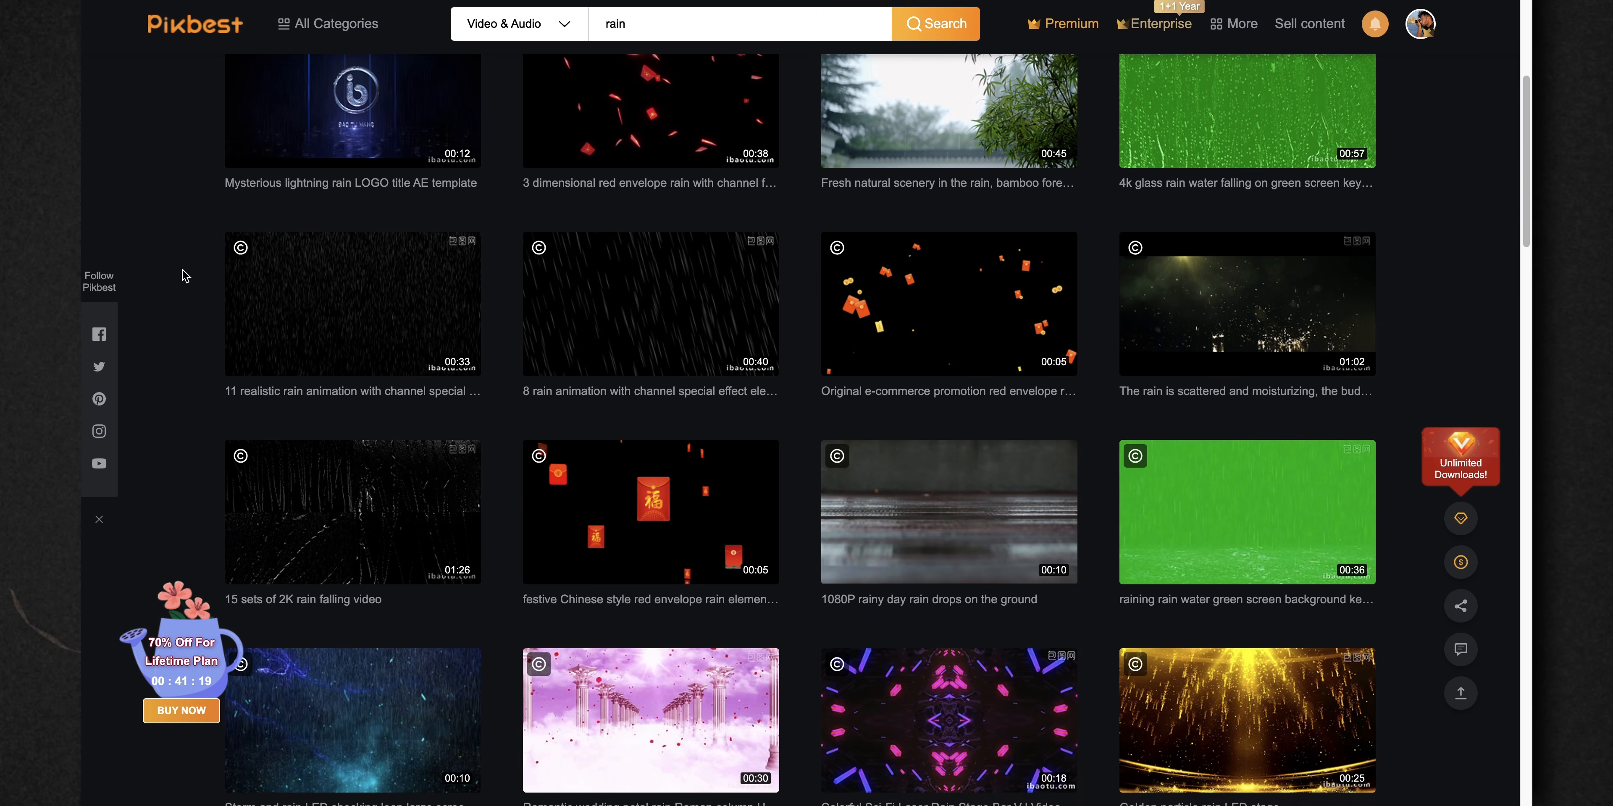
{"action": "mouse_move", "coordinate": [344, 294]}
{"action": "left_click", "coordinate": [365, 380]}
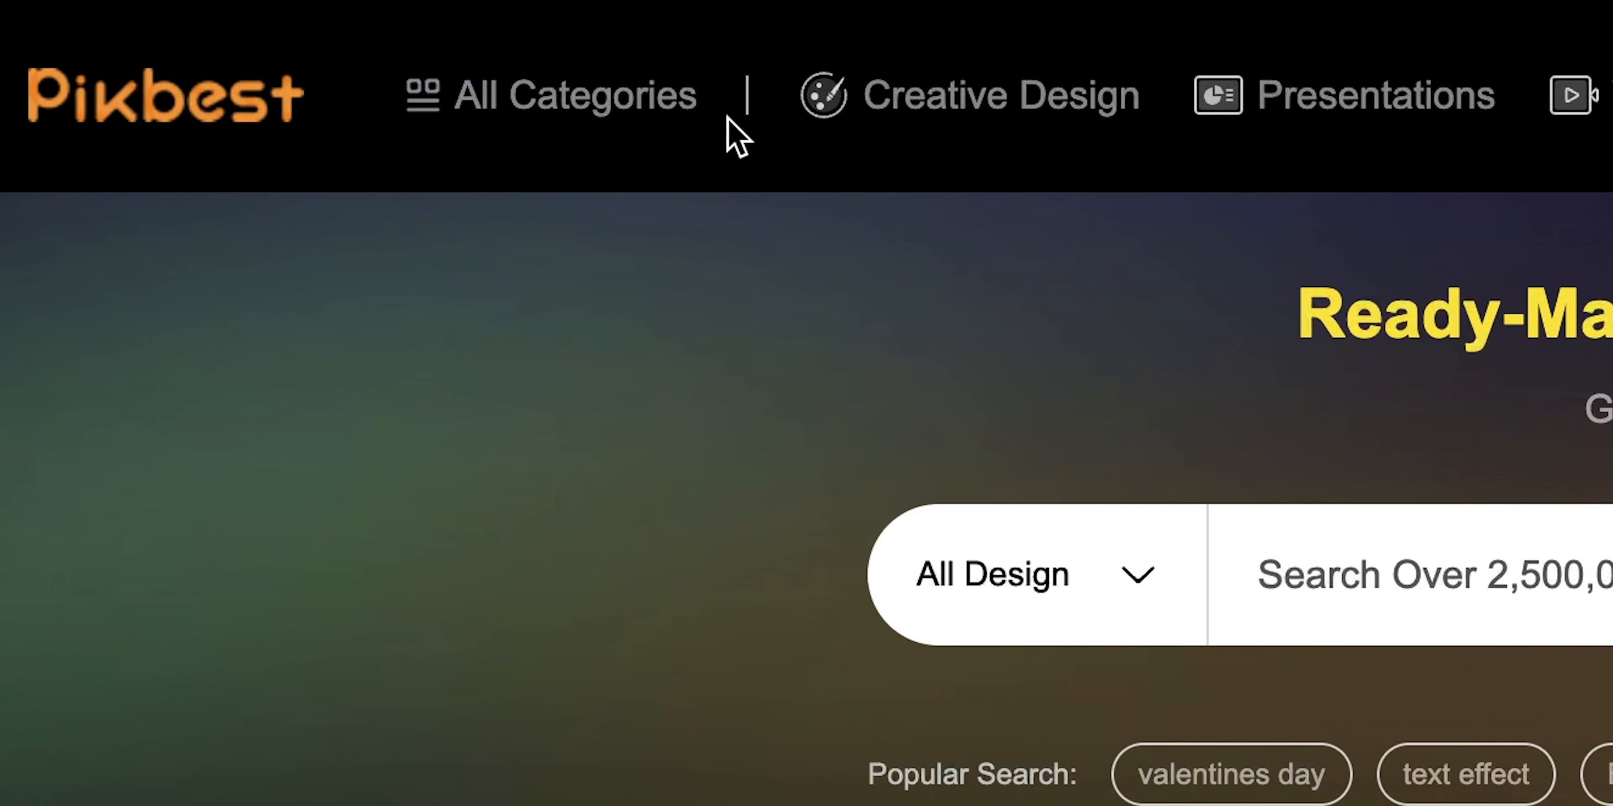
Step: Search the Video & Audio library for Horror suspense and mark the 01:35 nervous, suspenseful track as a favourite
{"action": "mouse_move", "coordinate": [645, 116]}
{"action": "scroll", "coordinate": [634, 197], "scroll_direction": "down", "scroll_amount": 8}
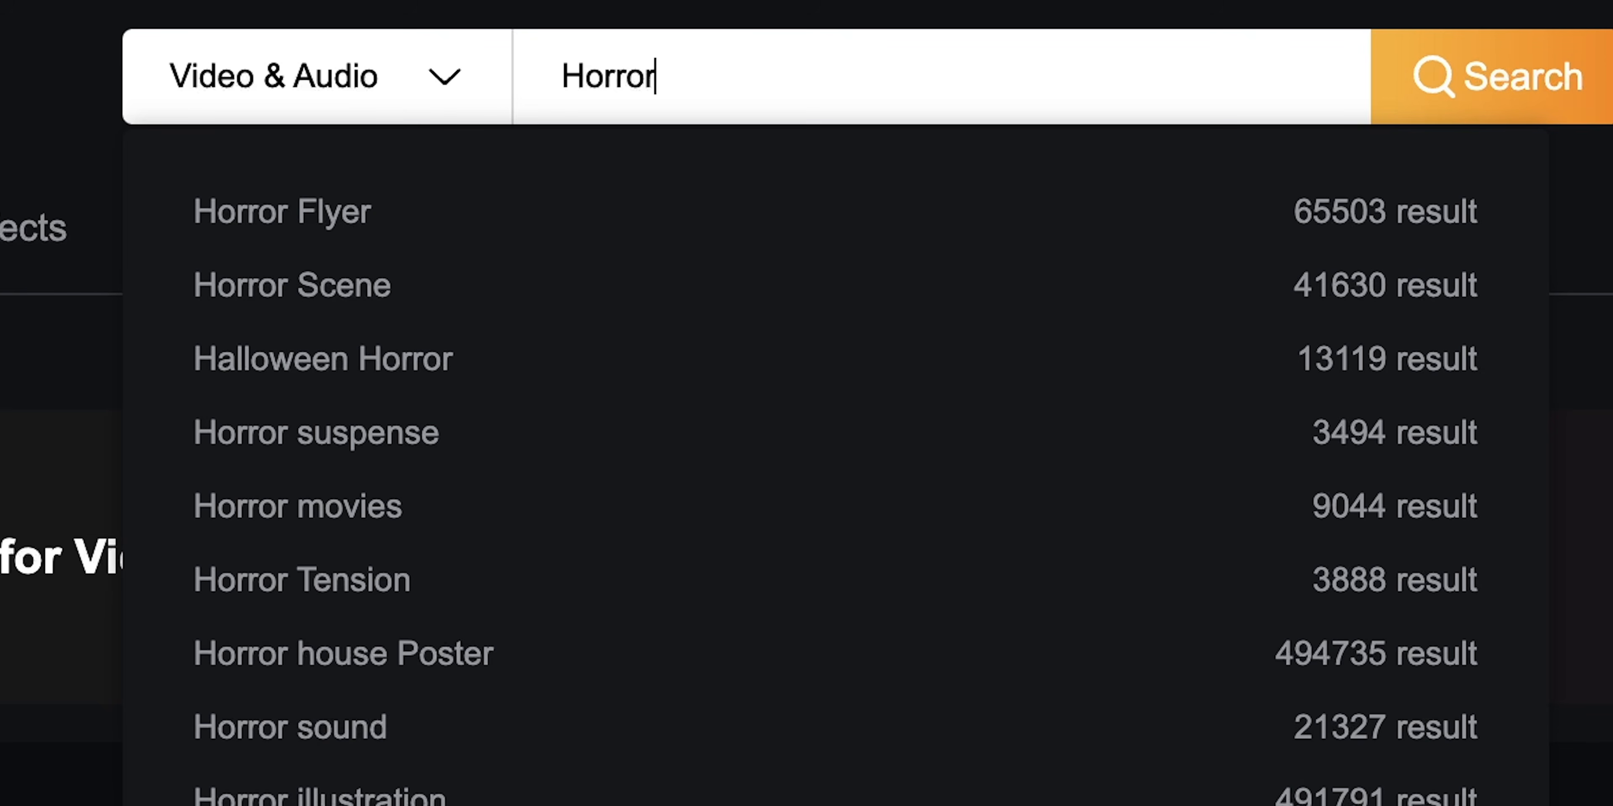
{"action": "type", "text": "suspense"}
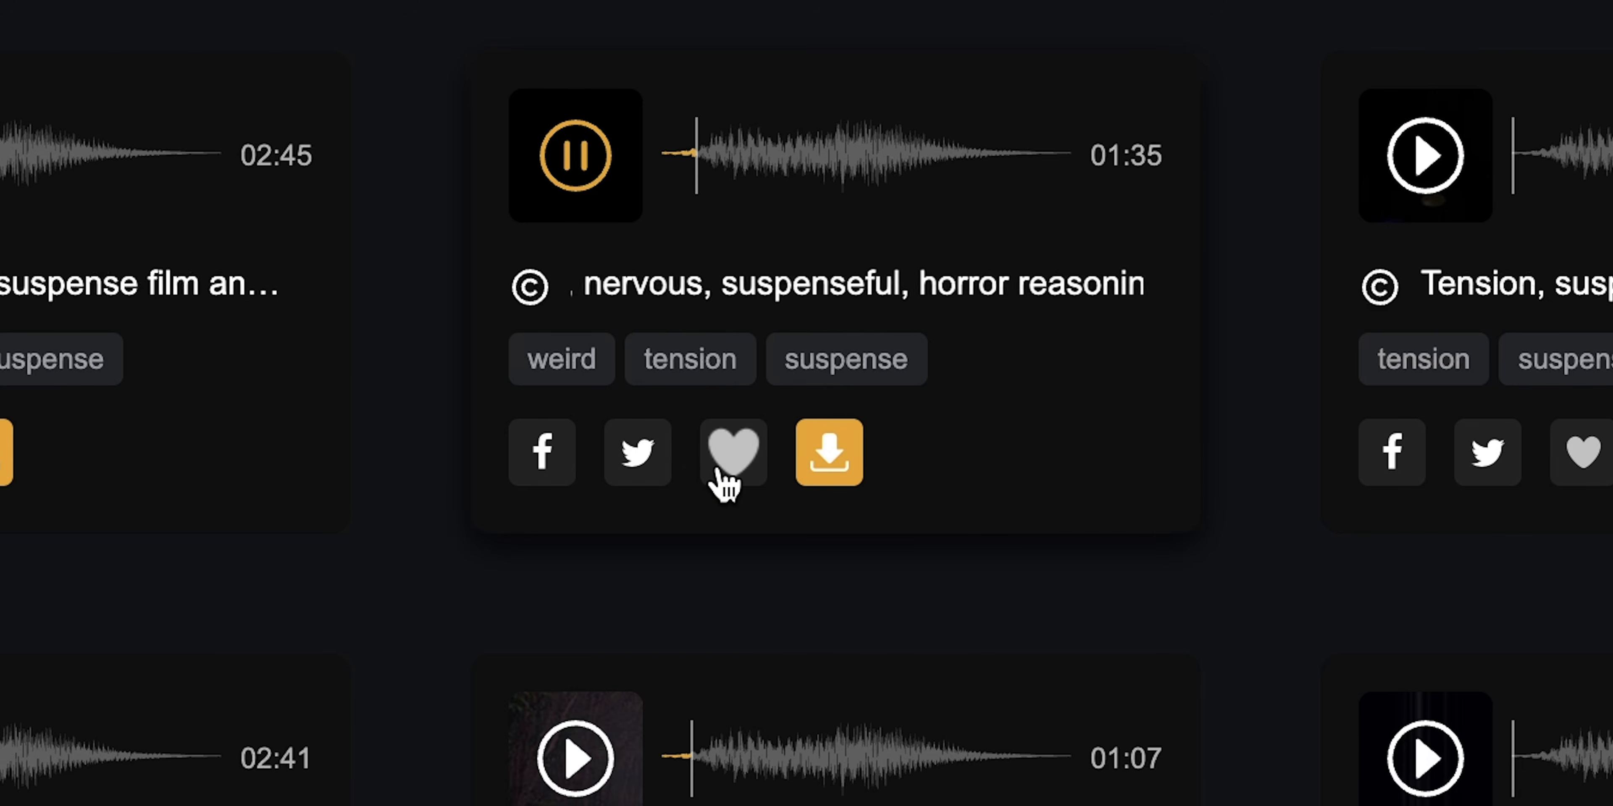
{"action": "left_click", "coordinate": [730, 460]}
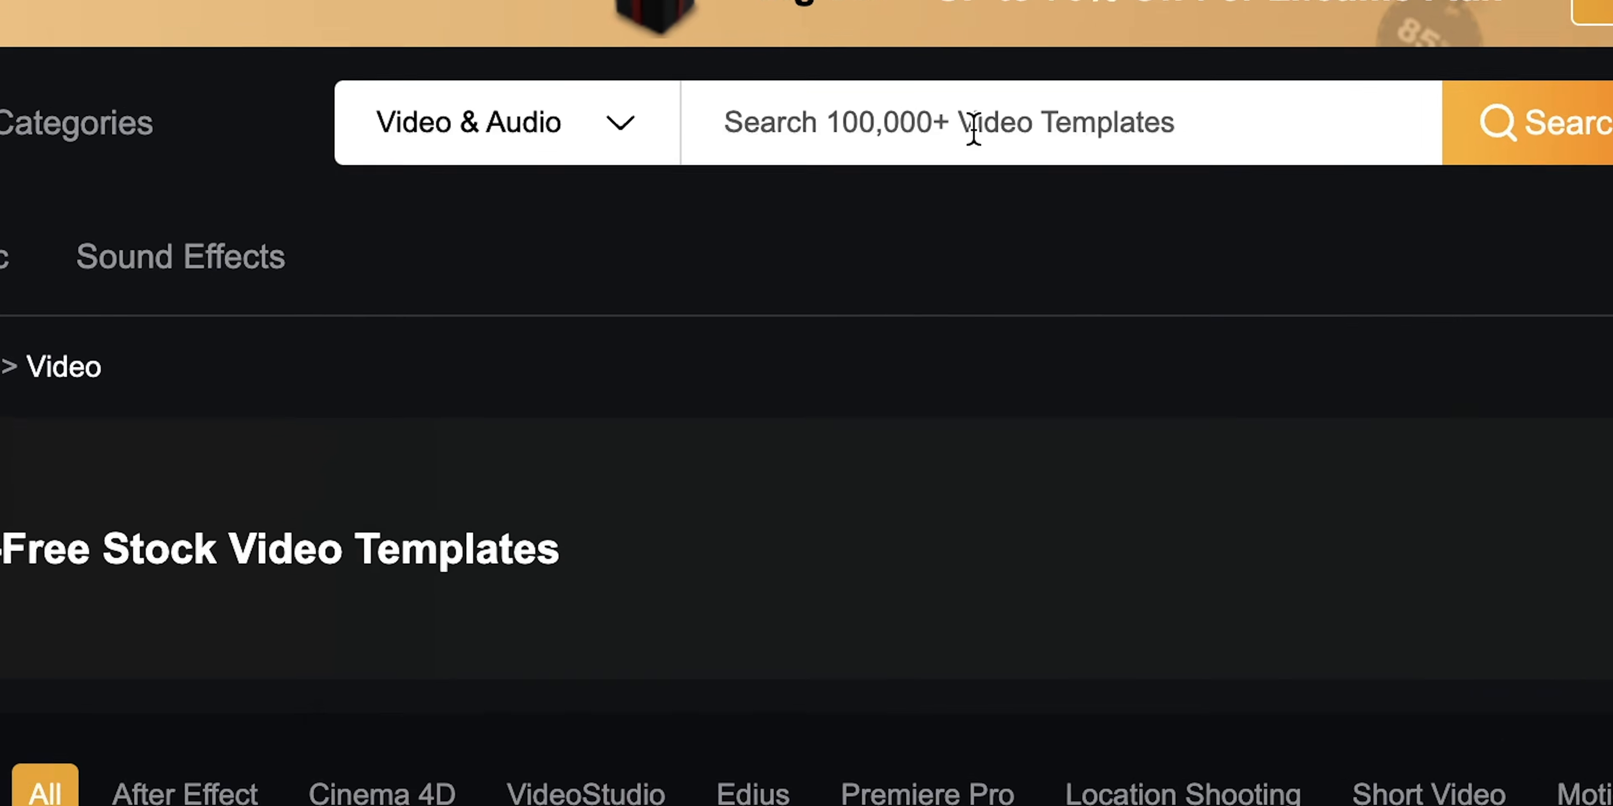
Step: Search the library for thunder sound effects and preview "The sound of thunder when it rains"
{"action": "left_click", "coordinate": [972, 125]}
{"action": "type", "text": "thunder"}
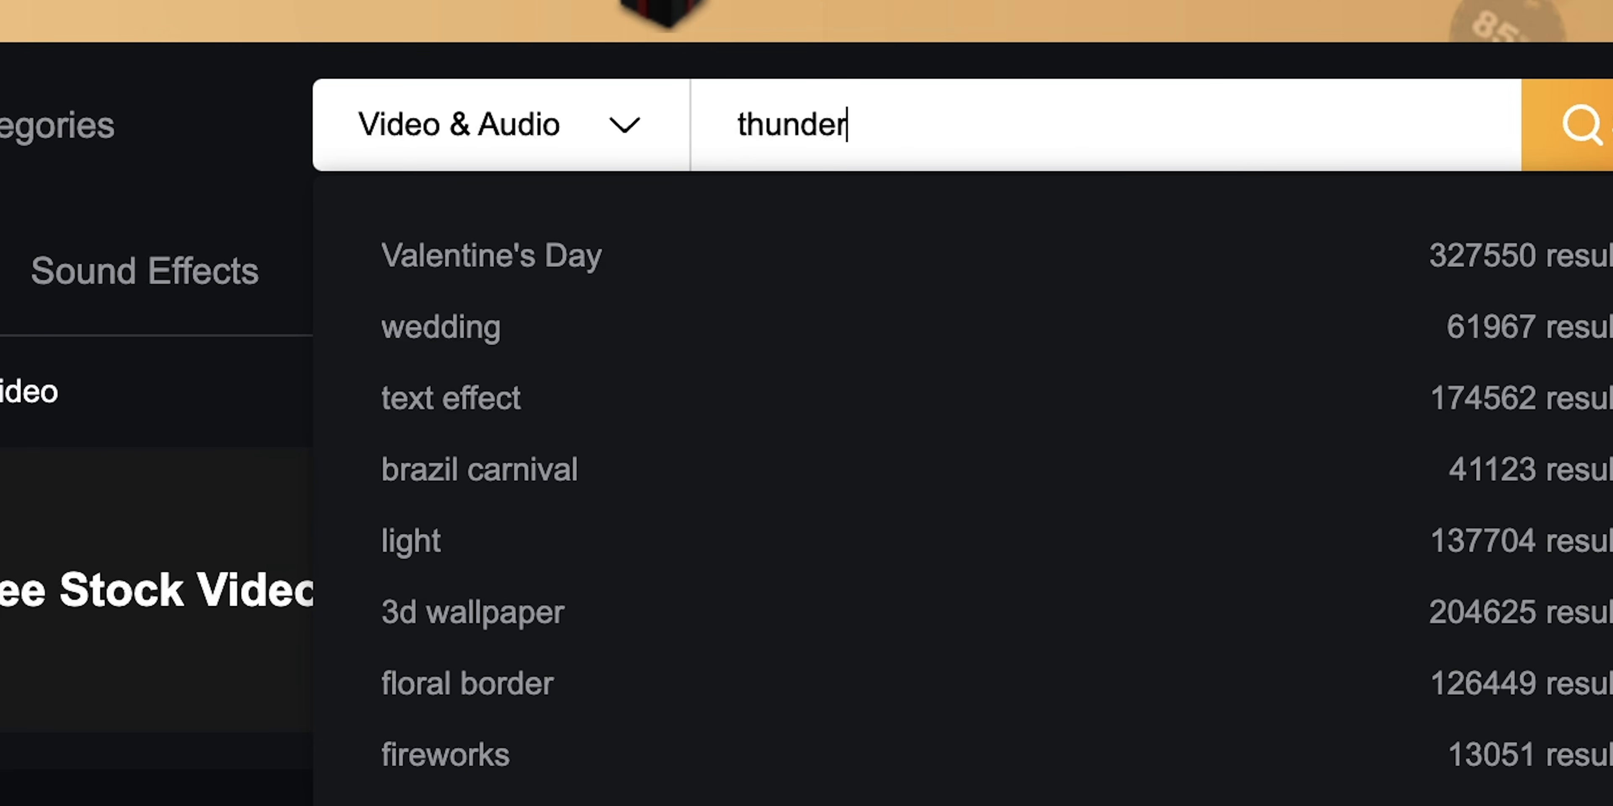
{"action": "key", "text": "Return"}
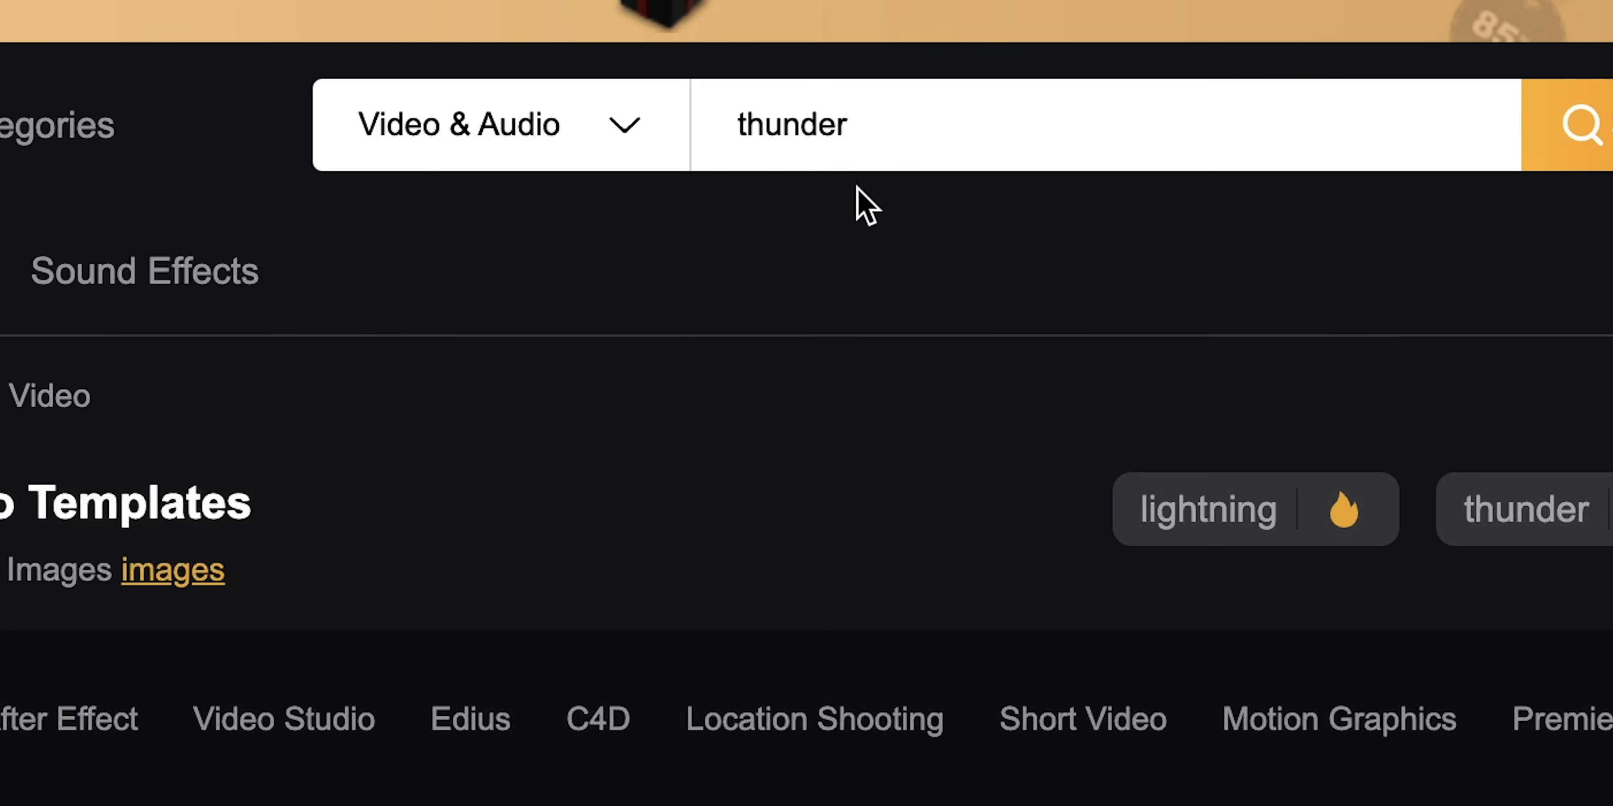
{"action": "left_click", "coordinate": [208, 287]}
{"action": "left_click", "coordinate": [446, 306]}
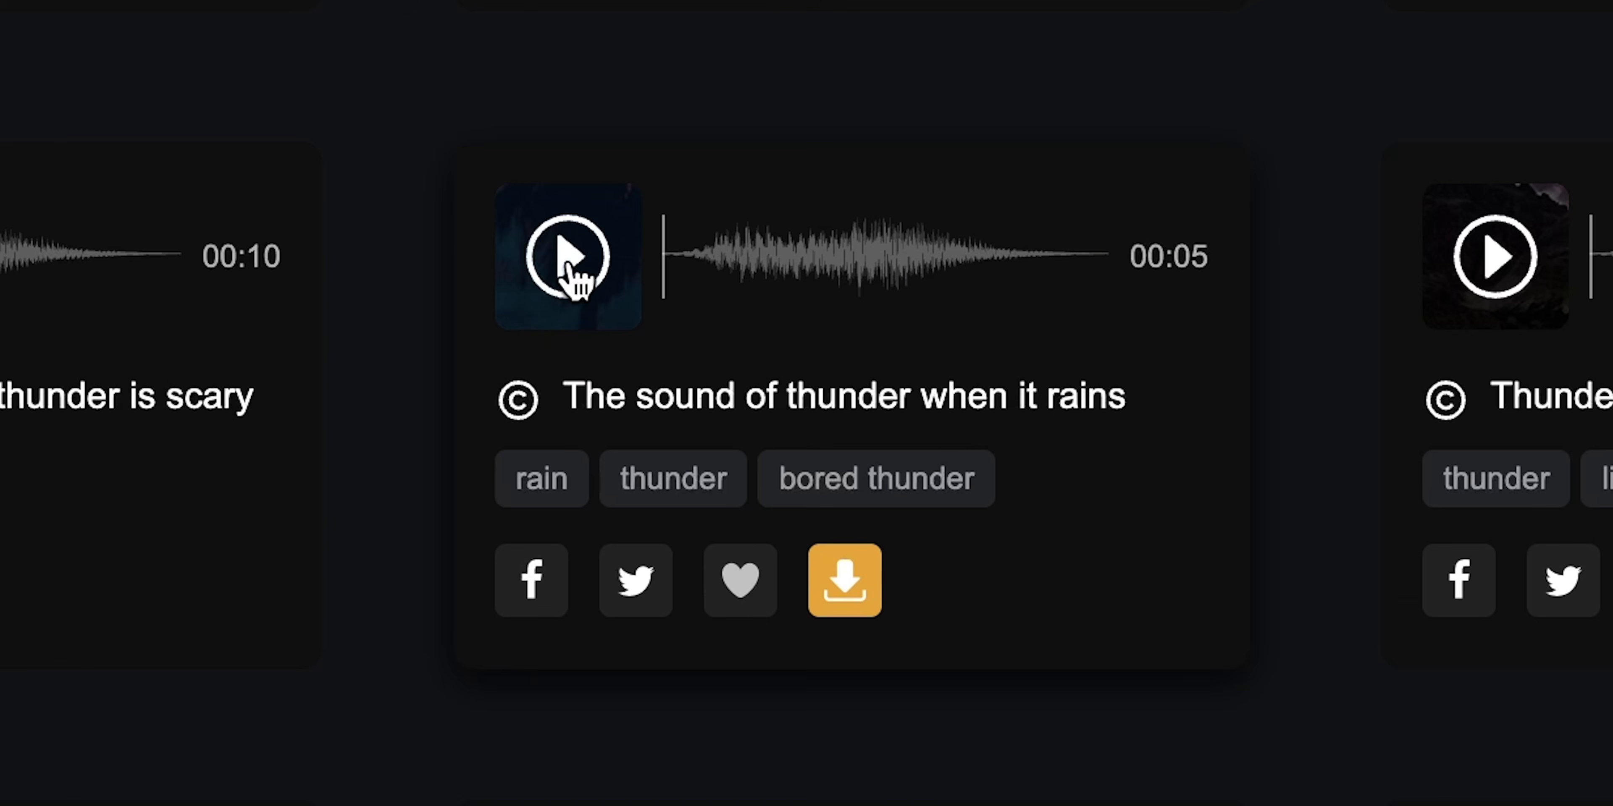
{"action": "left_click", "coordinate": [570, 263]}
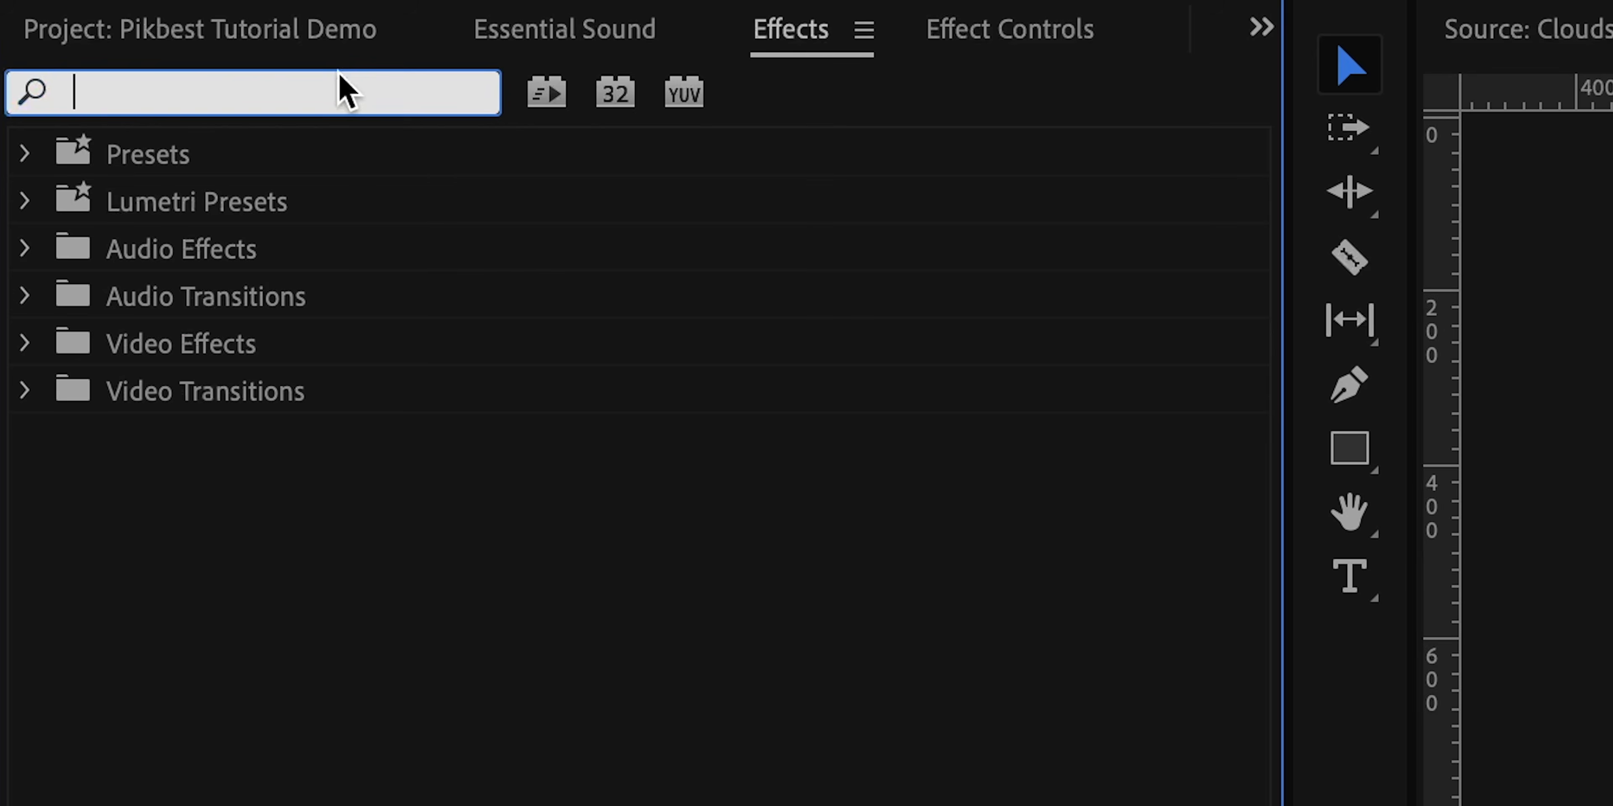
Step: In Premiere Pro, find the Ultra Key effect, apply it to the Building clip and sample the blue sky as its key color
{"action": "type", "text": "ULTRA KE"}
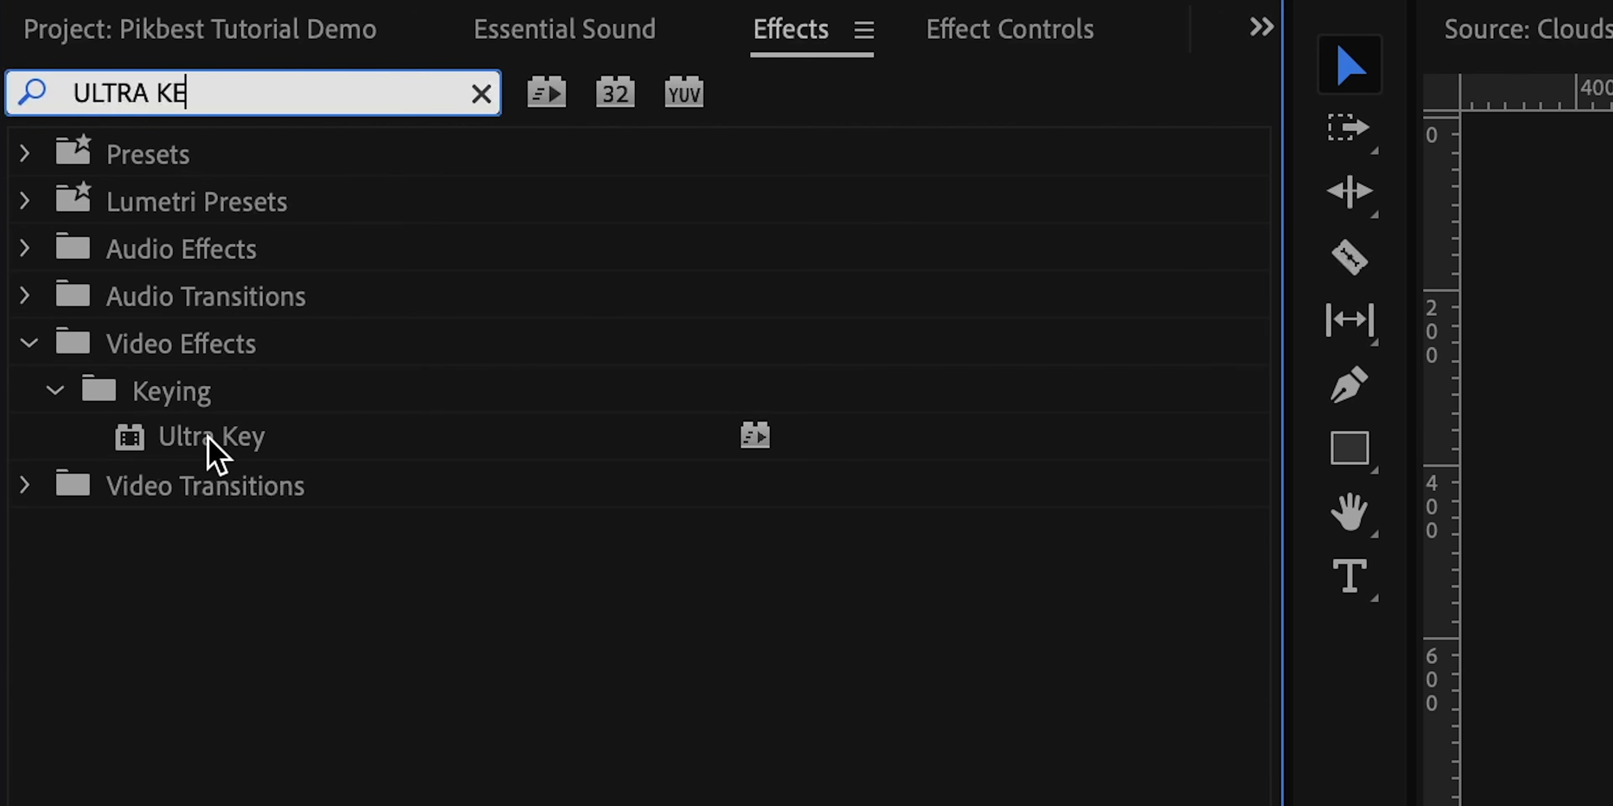
{"action": "left_click", "coordinate": [492, 407]}
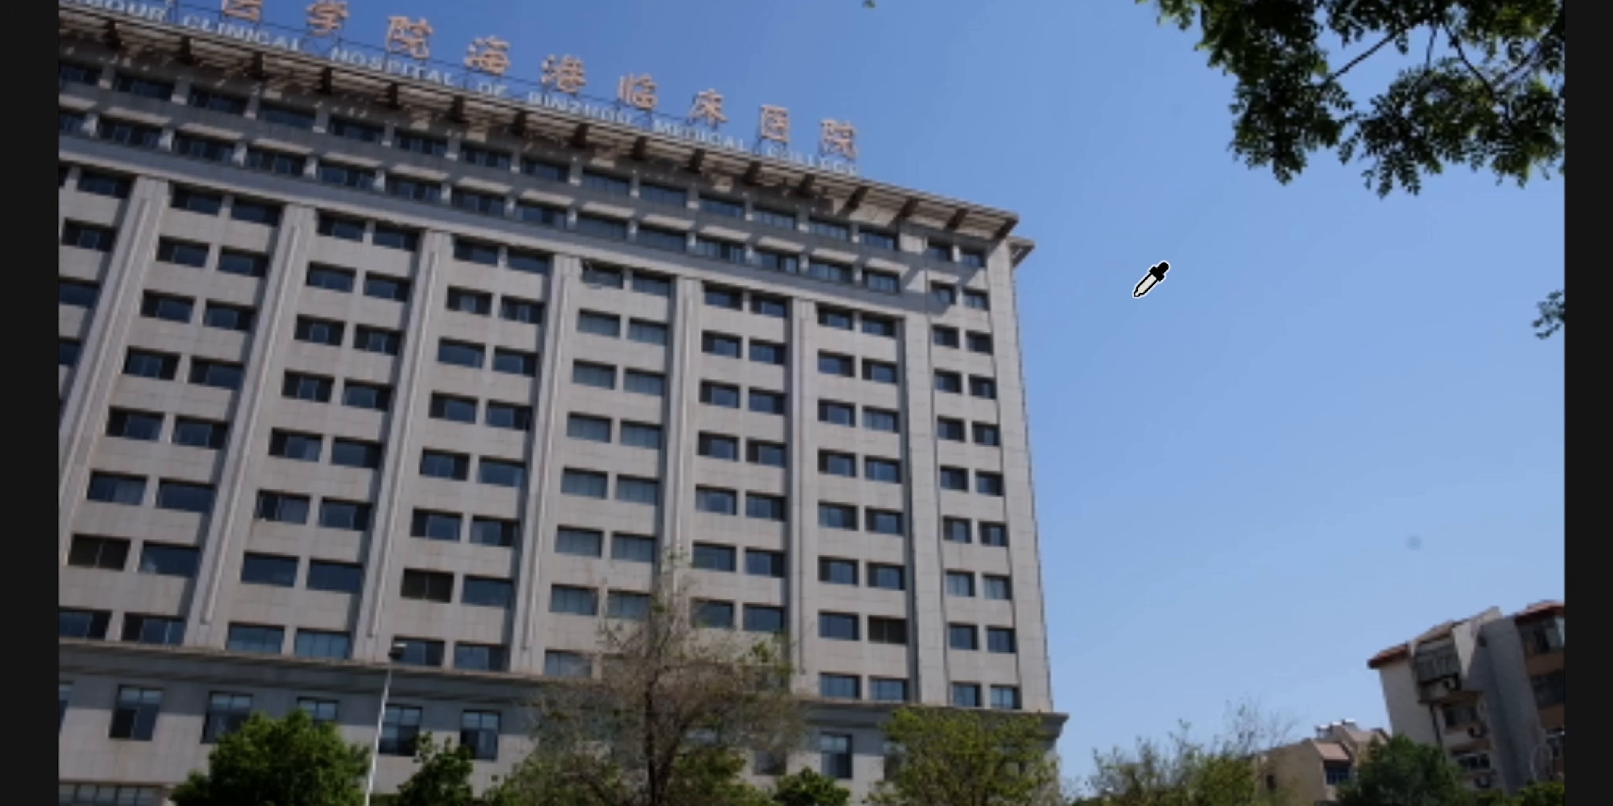
{"action": "left_click", "coordinate": [1134, 296]}
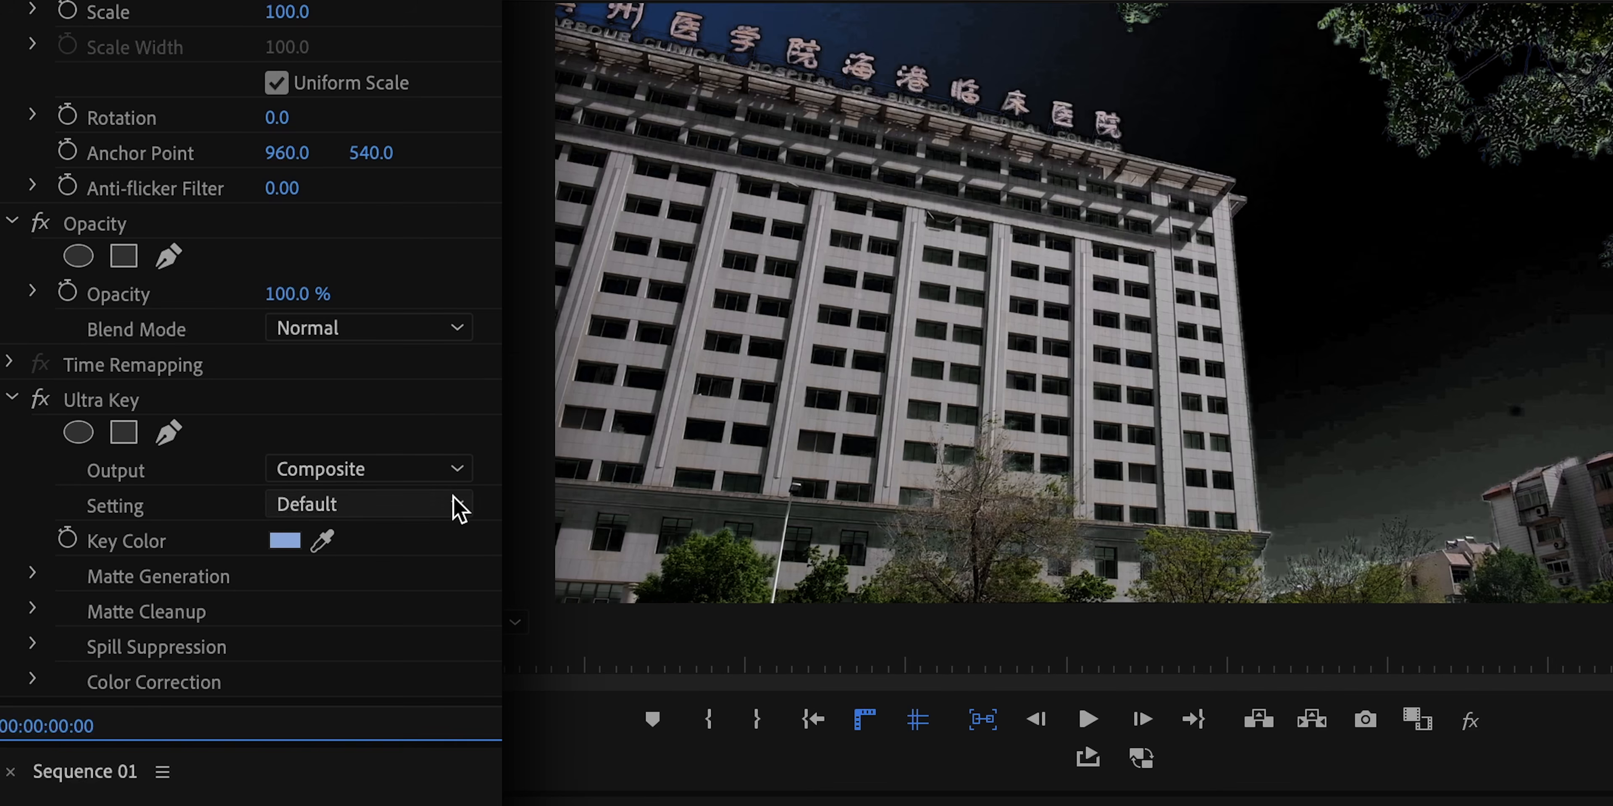
Step: Choose the Aggressive setting for Ultra Key and set the Matte Generation Shadow to 24
{"action": "left_click", "coordinate": [453, 504]}
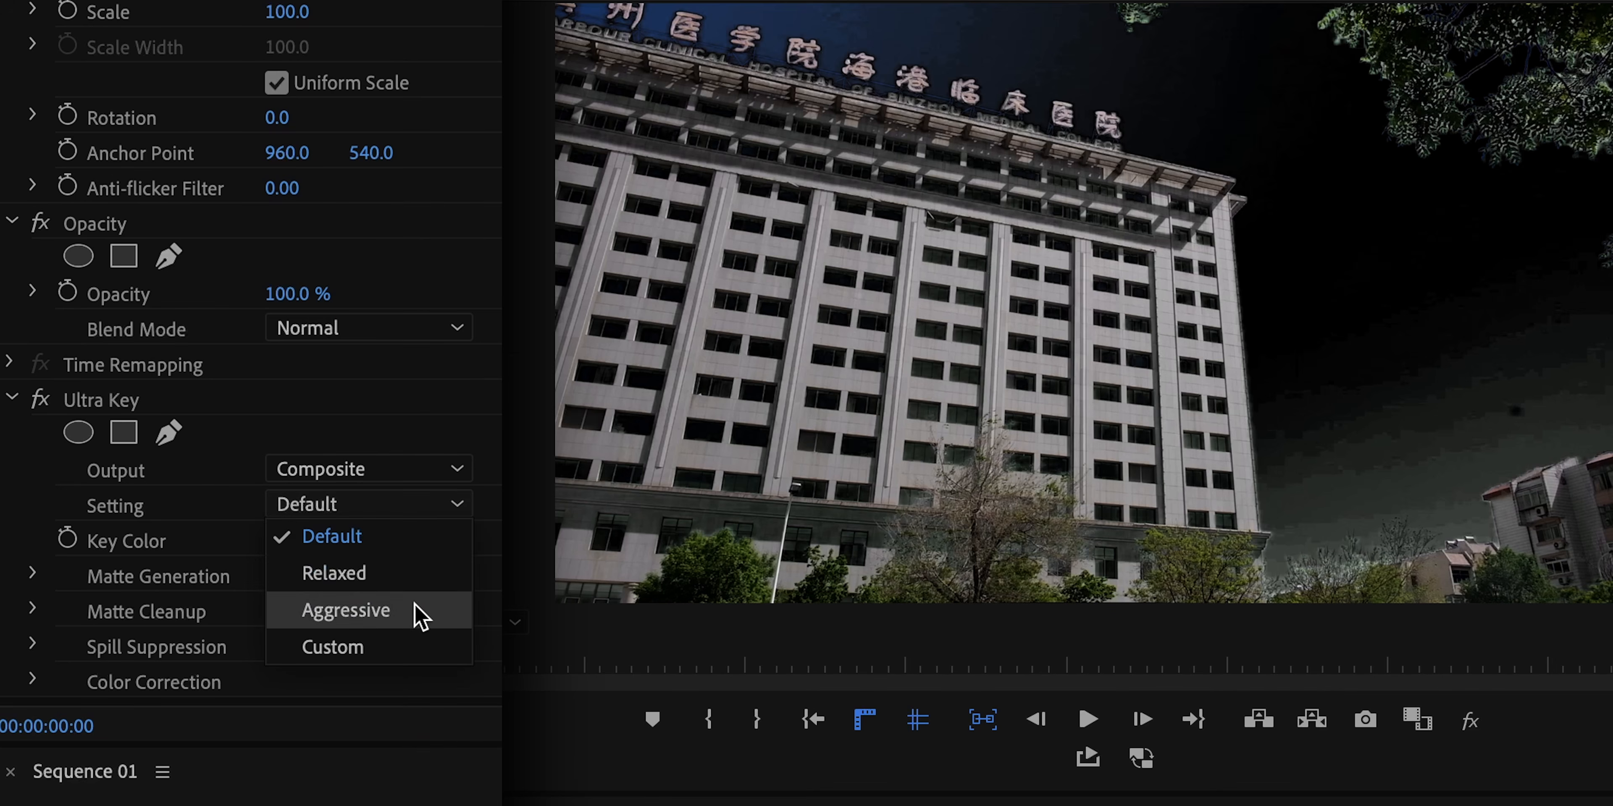
{"action": "left_click", "coordinate": [418, 619]}
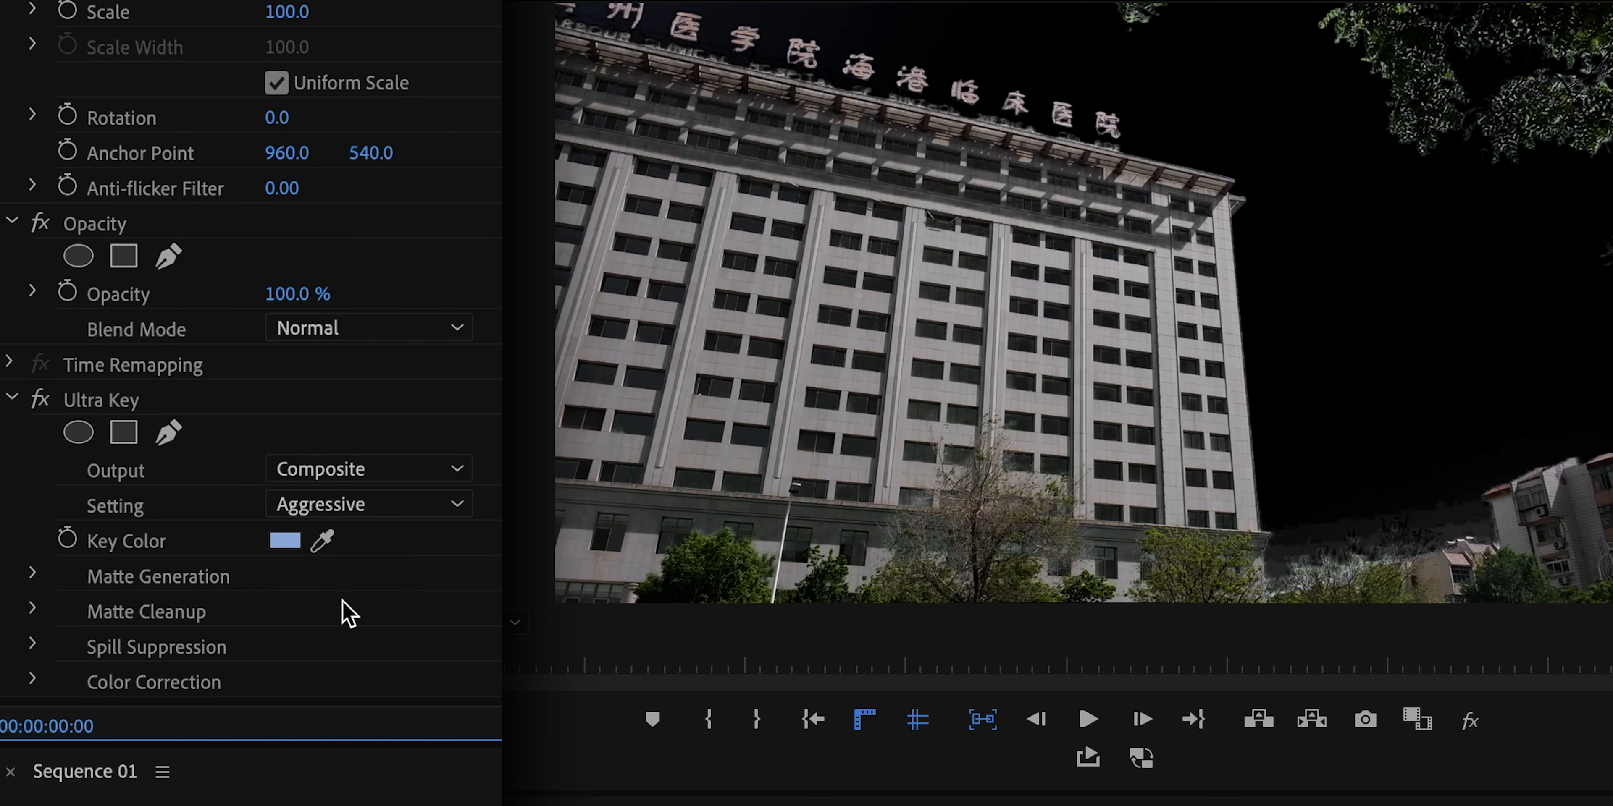
{"action": "left_click", "coordinate": [35, 574]}
{"action": "scroll", "coordinate": [37, 586], "scroll_direction": "down", "scroll_amount": 4}
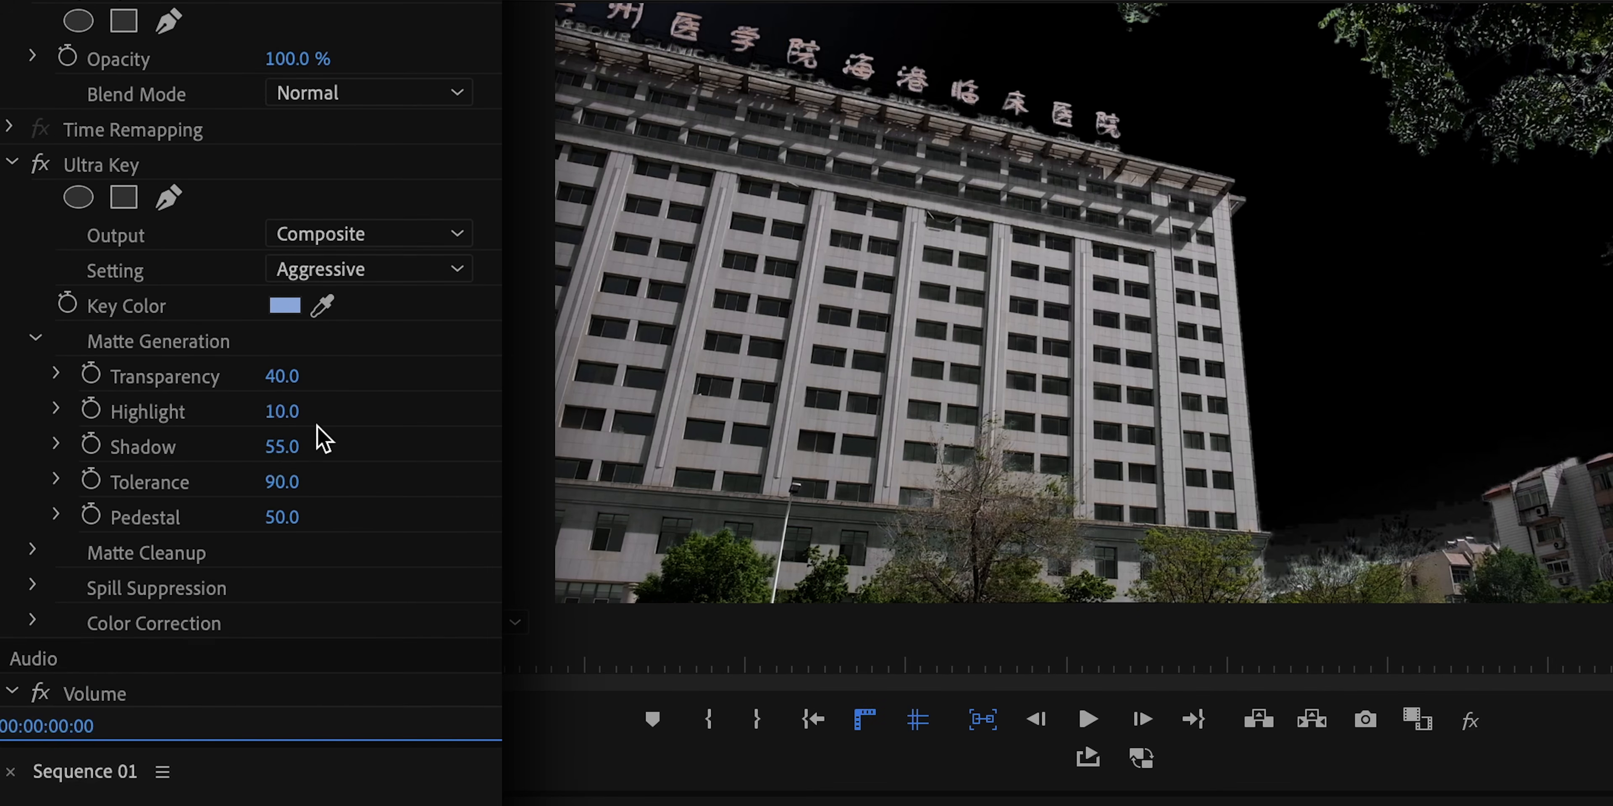
{"action": "left_click_drag", "start_coordinate": [313, 447], "coordinate": [316, 517]}
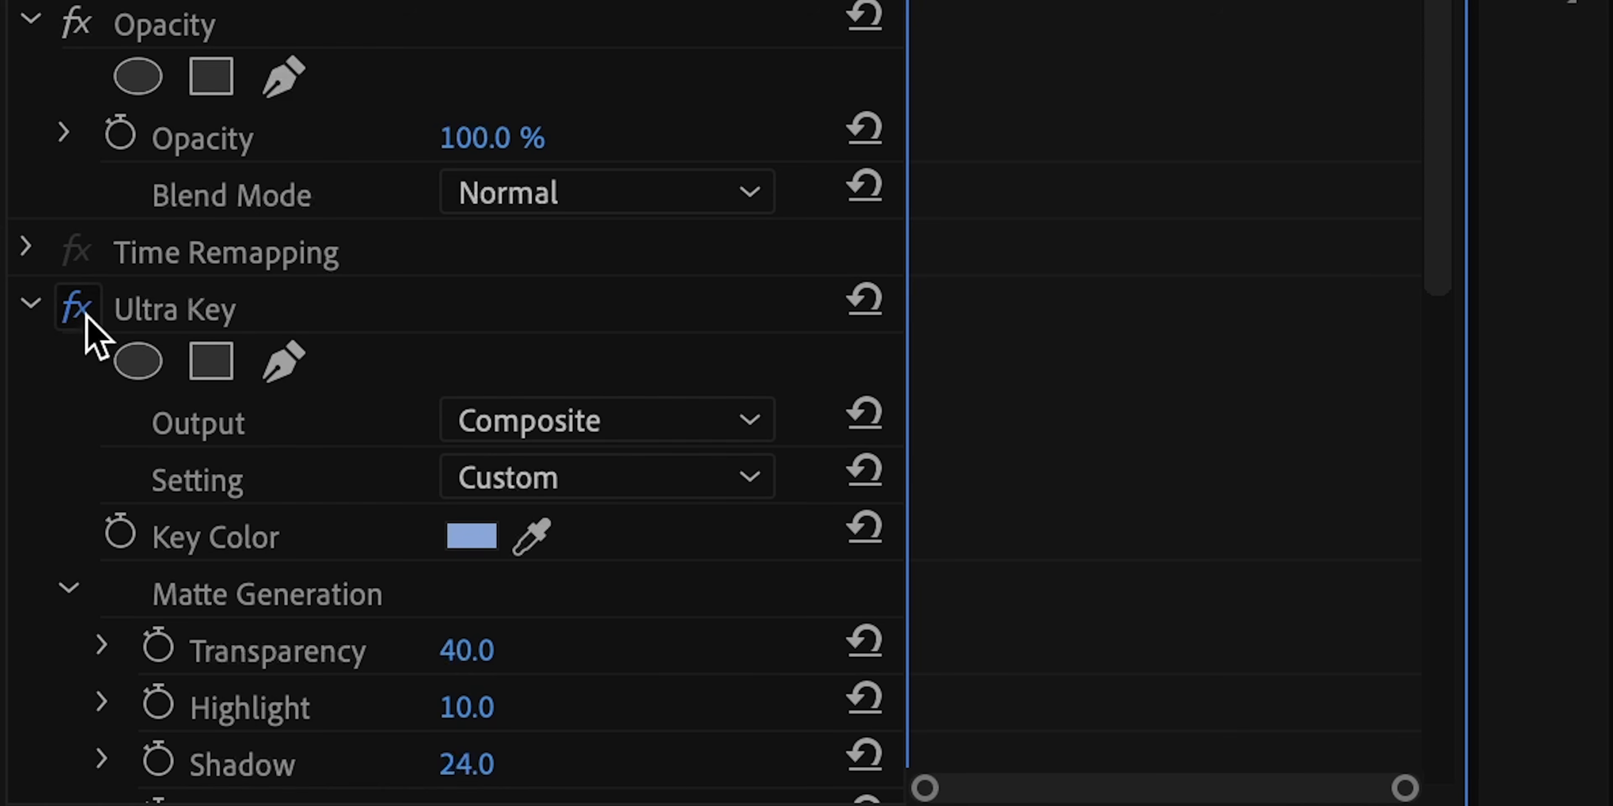
Step: Turn off Ultra Key and trace a pen mask on it along the main building's edge and the neighbouring rooftops
{"action": "left_click", "coordinate": [87, 317]}
{"action": "left_click", "coordinate": [290, 369]}
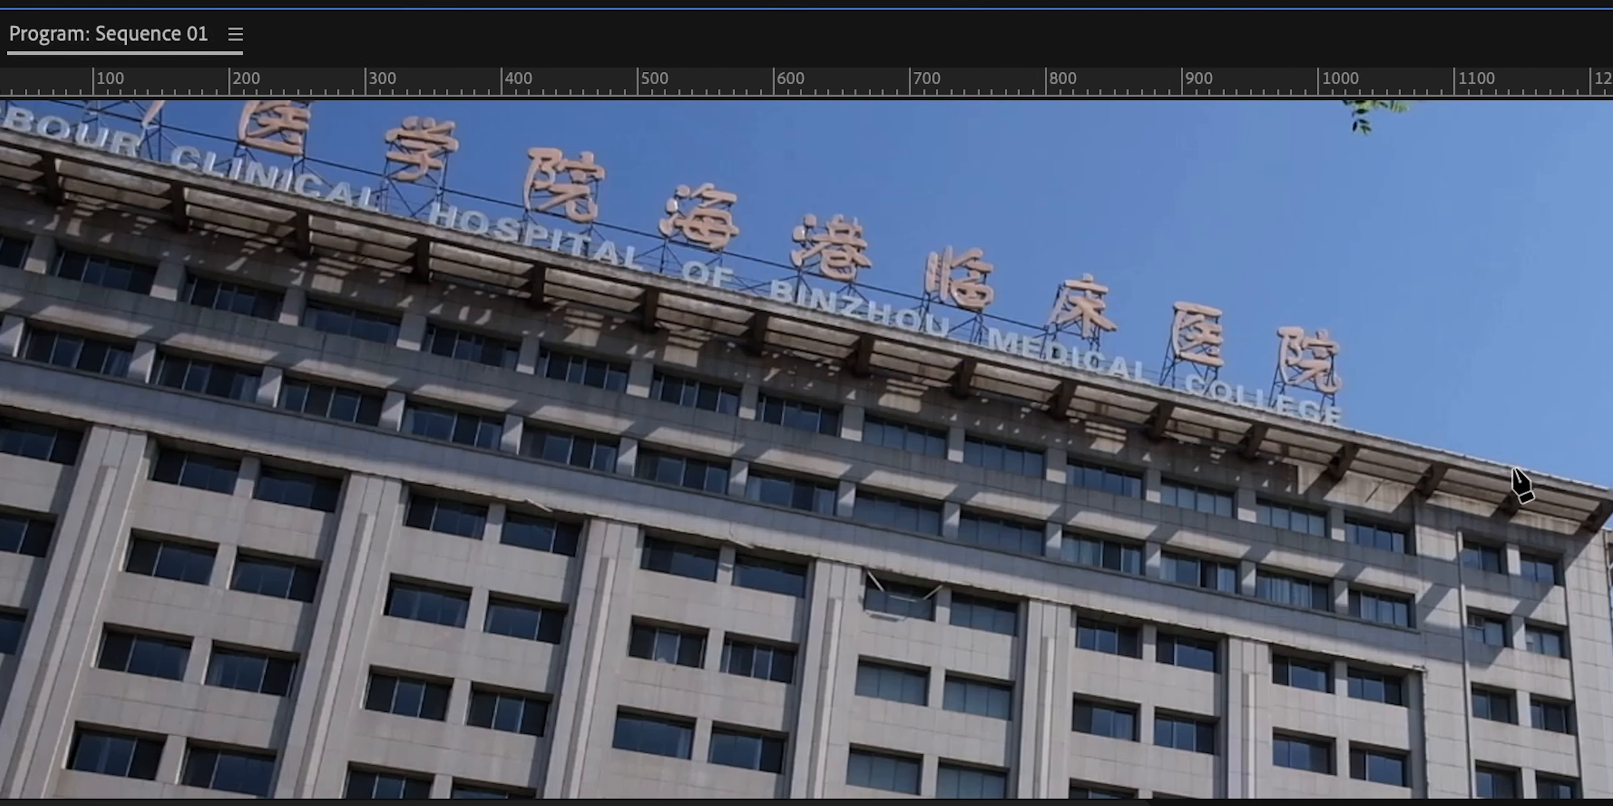
{"action": "left_click", "coordinate": [1611, 489]}
{"action": "left_click_drag", "start_coordinate": [1581, 393], "coordinate": [1603, 692]}
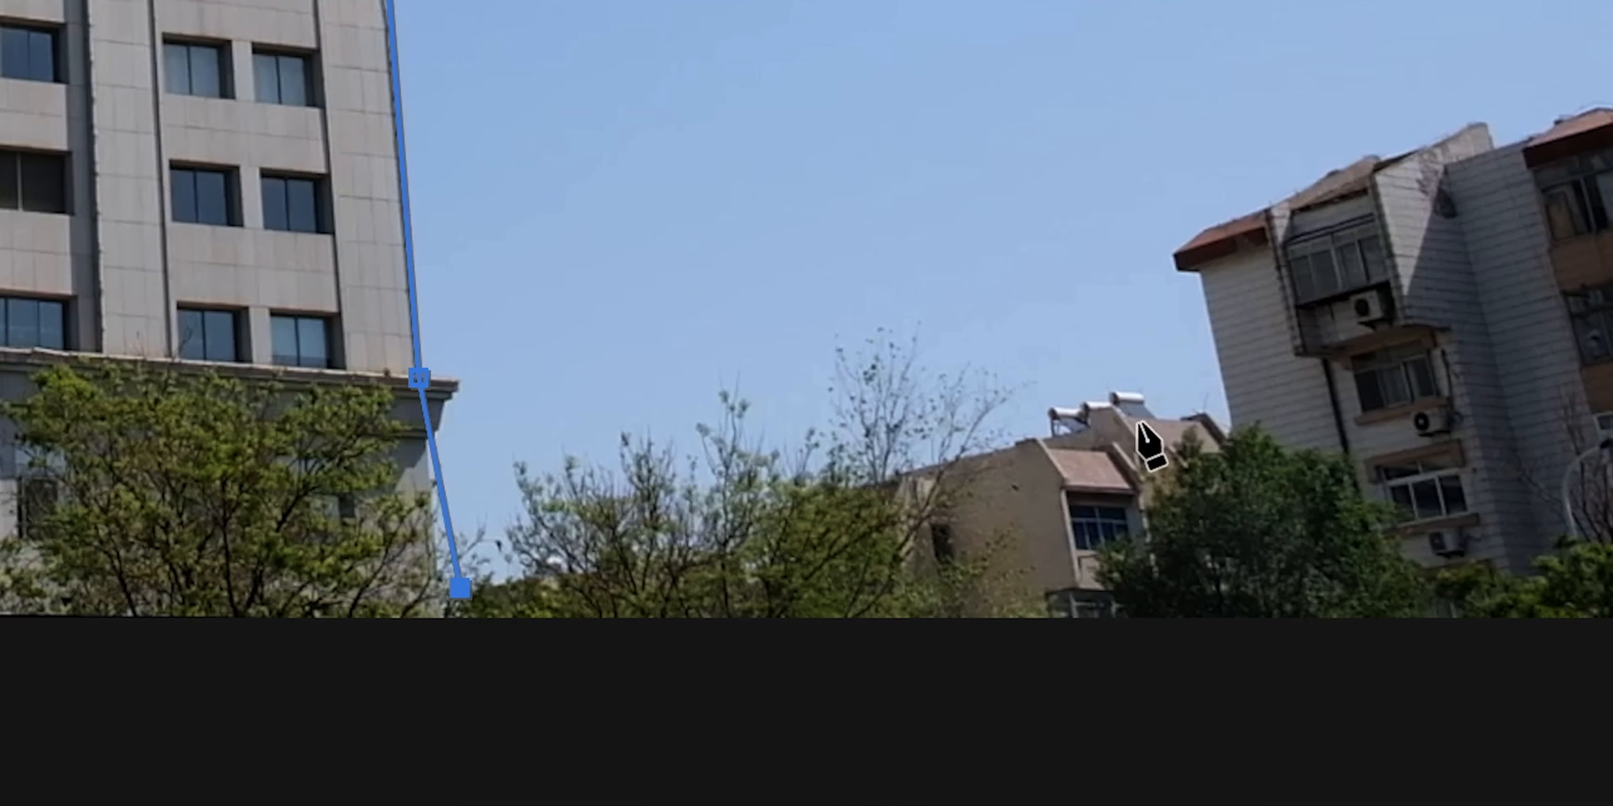
{"action": "left_click", "coordinate": [1032, 433]}
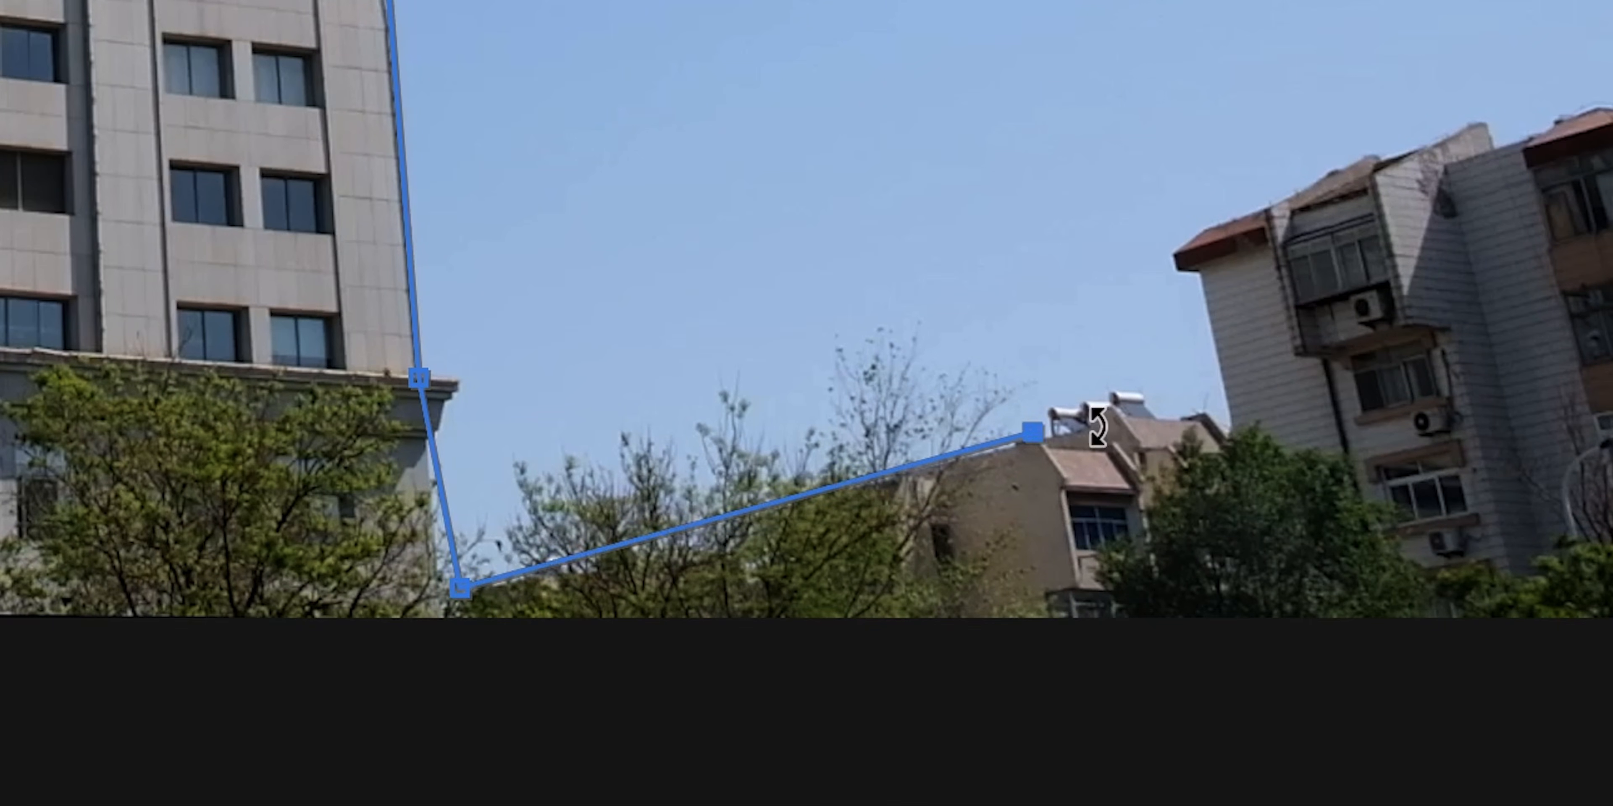
{"action": "left_click_drag", "start_coordinate": [1097, 428], "coordinate": [1206, 446]}
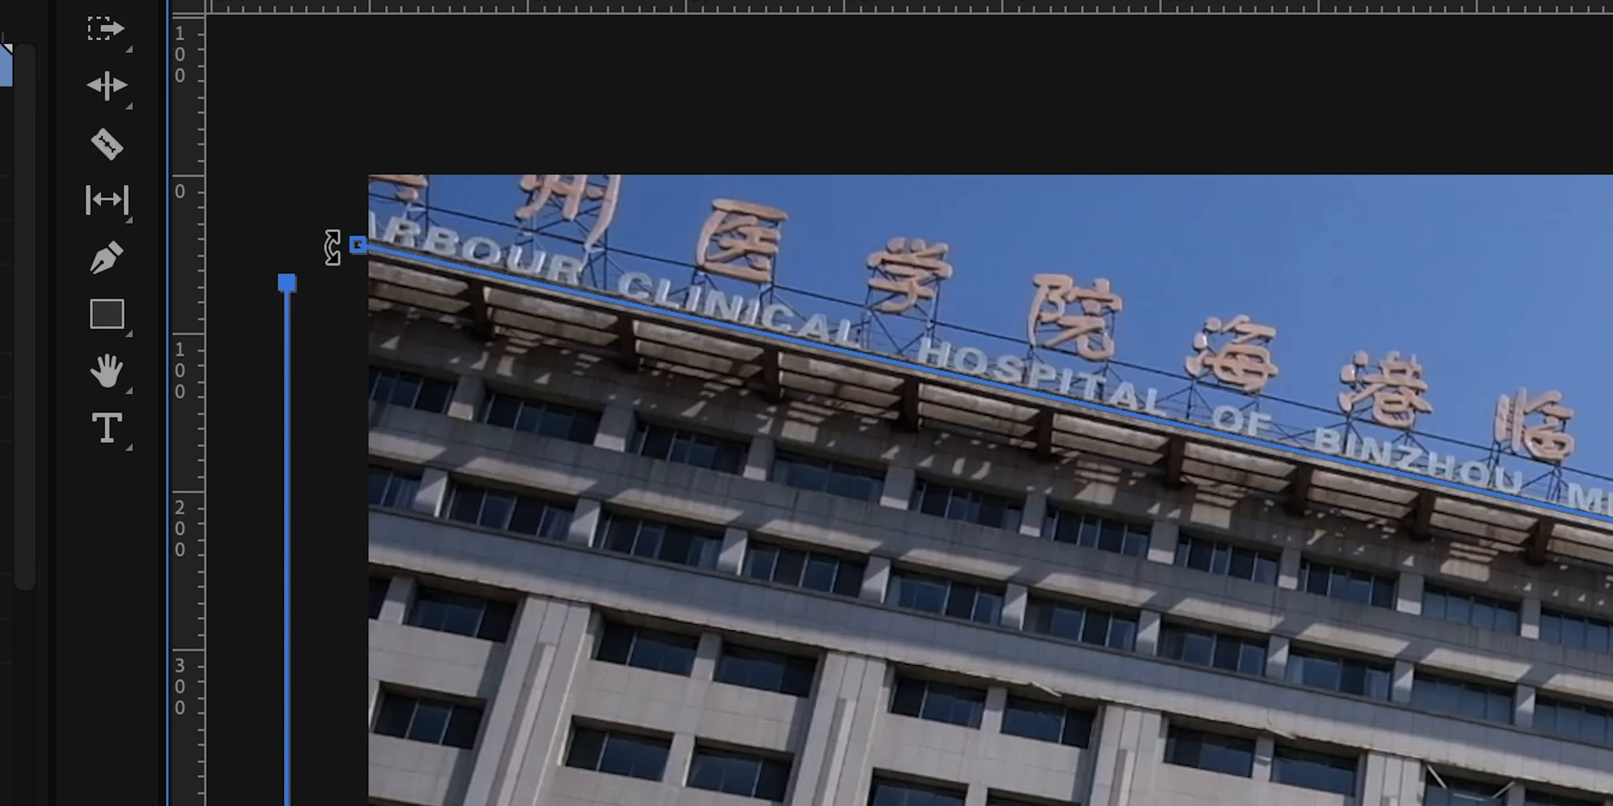
Step: Close the mask path at the building's roofline, invert the mask and turn Ultra Key back on
{"action": "left_click", "coordinate": [360, 252]}
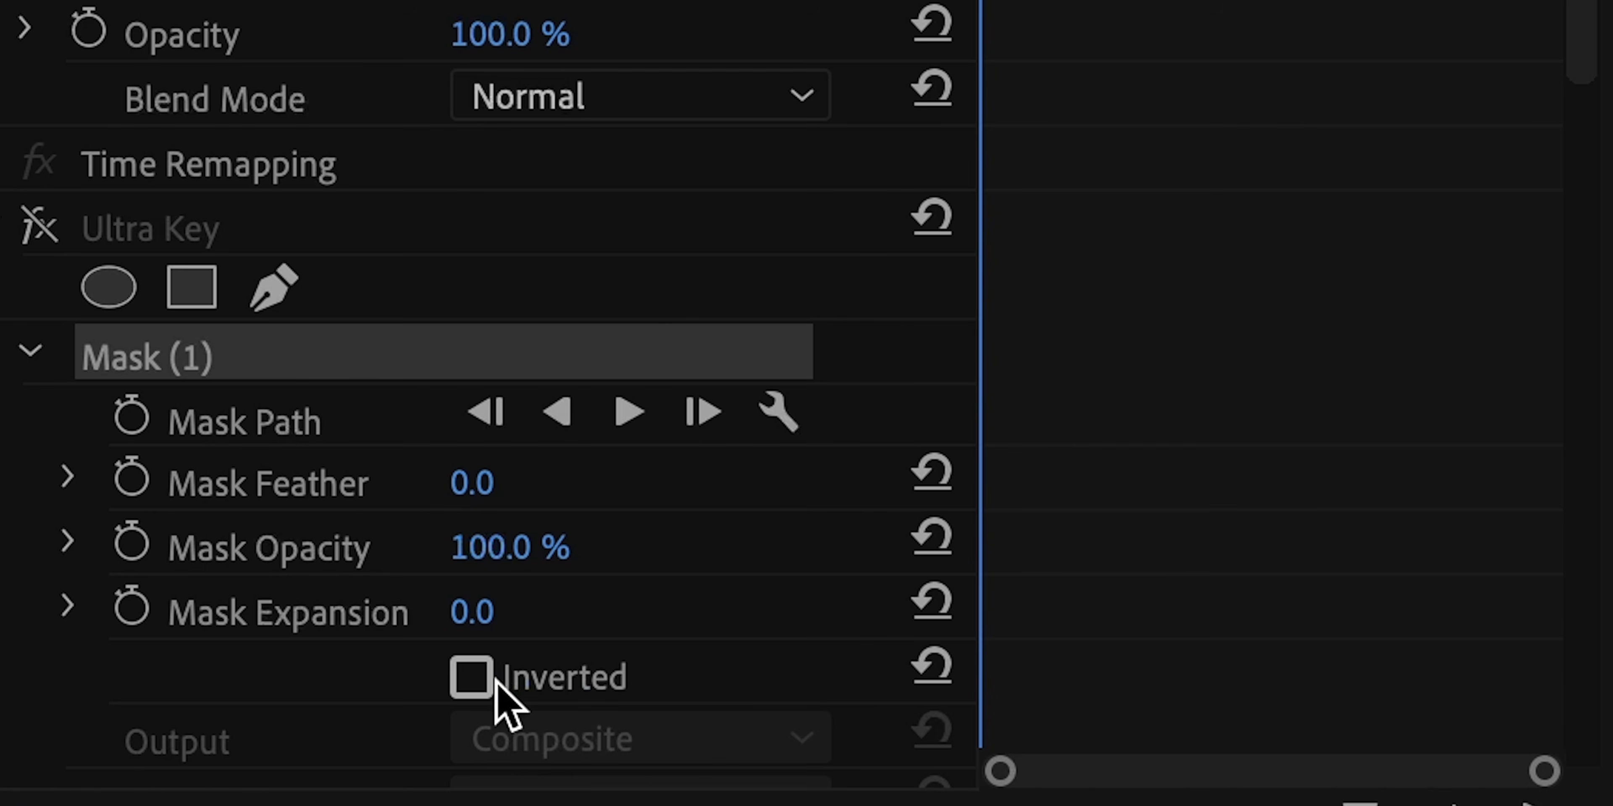
{"action": "left_click", "coordinate": [477, 679]}
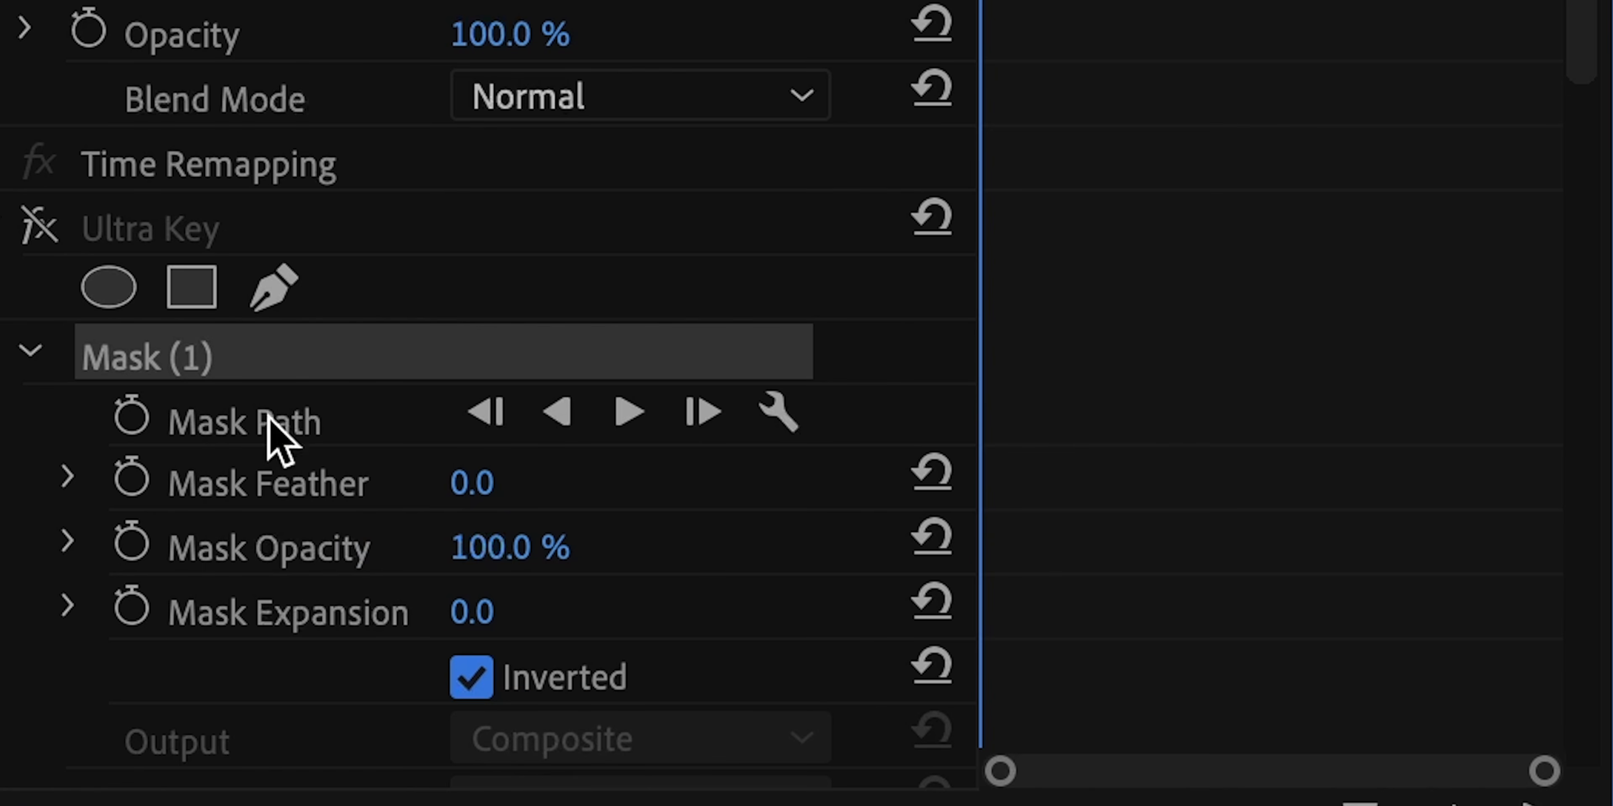
{"action": "left_click", "coordinate": [36, 231]}
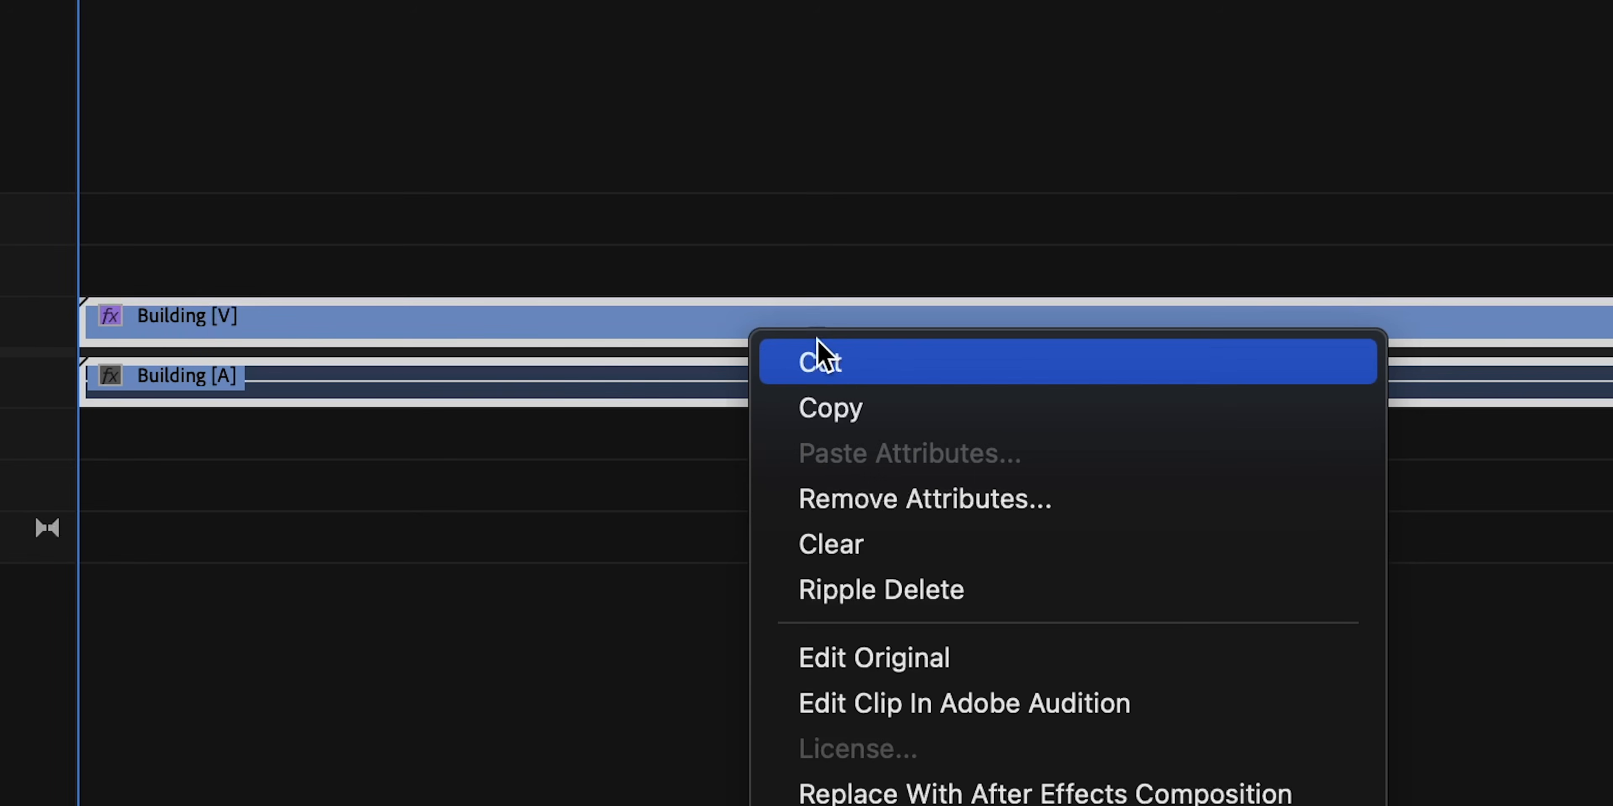
Step: Nest the Building clip and hide the rooftop sign lettering with an inverted pen mask on the clip's opacity
{"action": "scroll", "coordinate": [808, 370], "scroll_direction": "down", "scroll_amount": 10}
{"action": "left_click", "coordinate": [862, 335]}
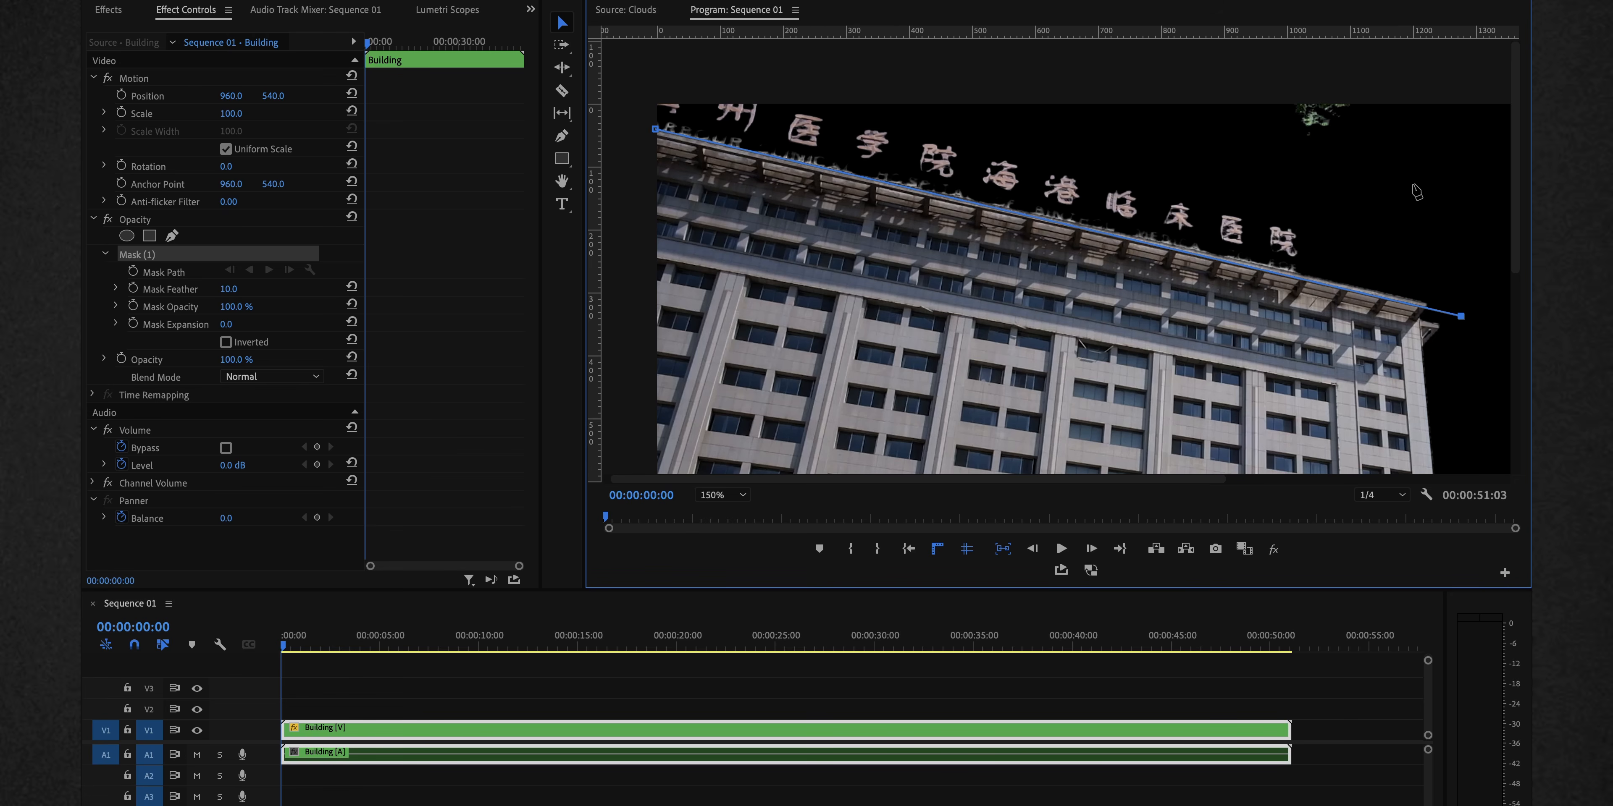
{"action": "left_click", "coordinate": [1413, 184]}
{"action": "left_click", "coordinate": [1297, 172]}
{"action": "left_click", "coordinate": [1253, 57]}
{"action": "left_click", "coordinate": [692, 65]}
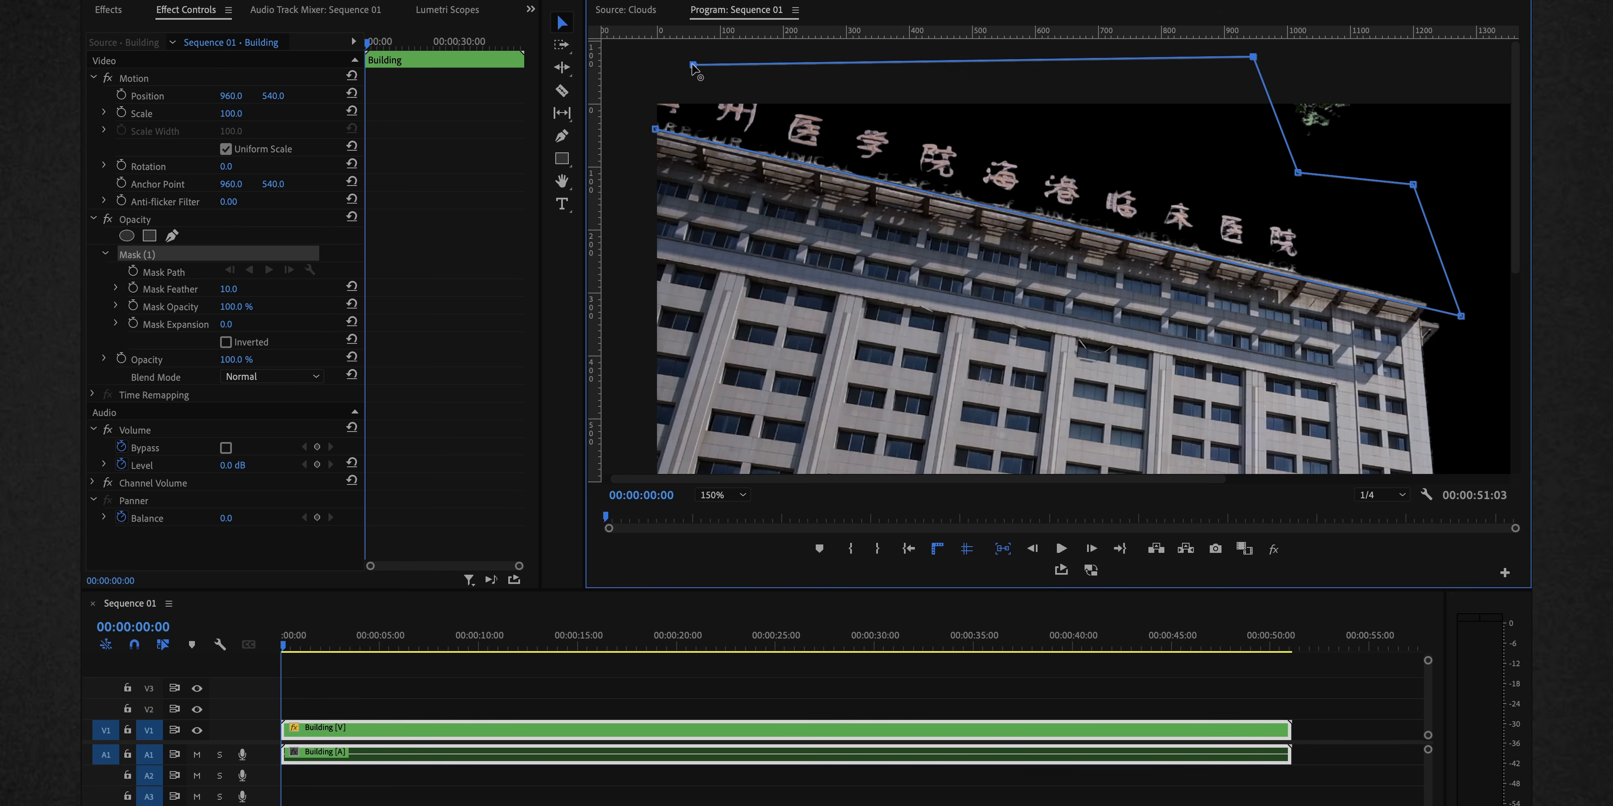
{"action": "left_click", "coordinate": [655, 129]}
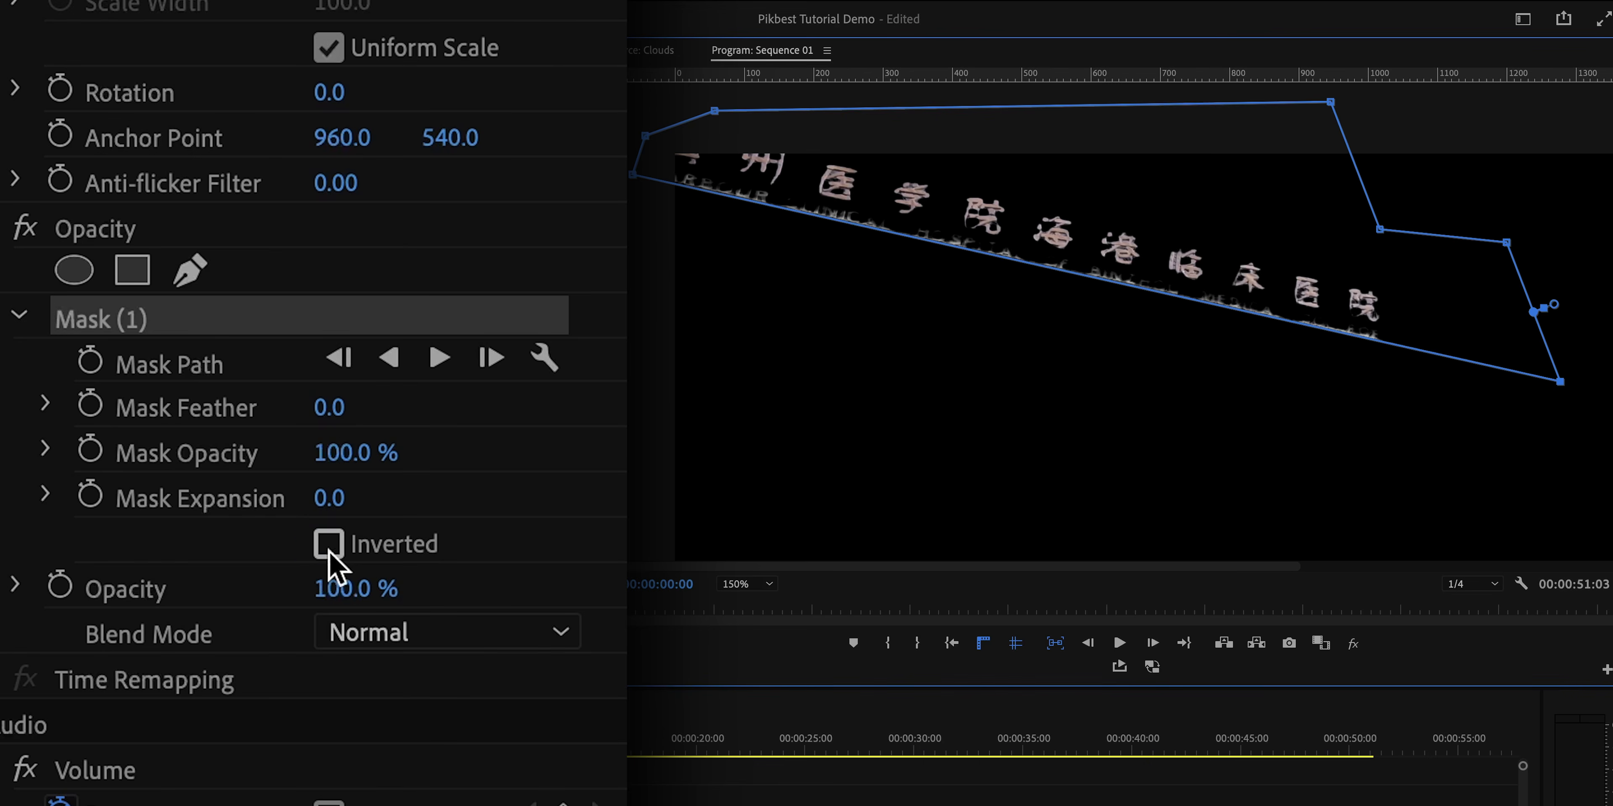
{"action": "left_click", "coordinate": [328, 544]}
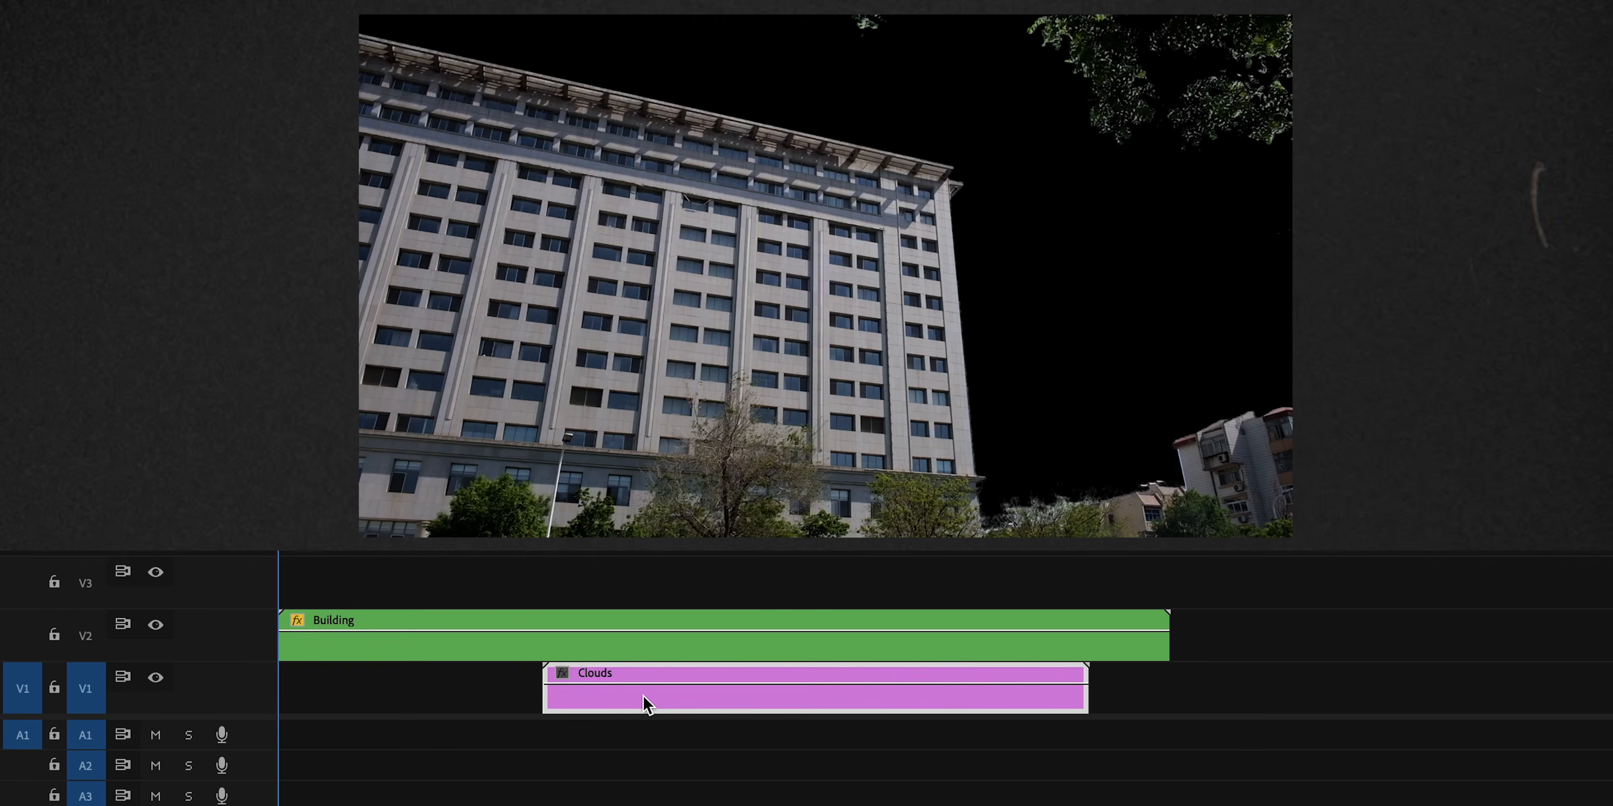
Step: Move the Clouds clip to the start of the timeline beneath Building, set its scale to 54 and adjust its horizontal position
{"action": "left_click_drag", "start_coordinate": [648, 701], "coordinate": [364, 688]}
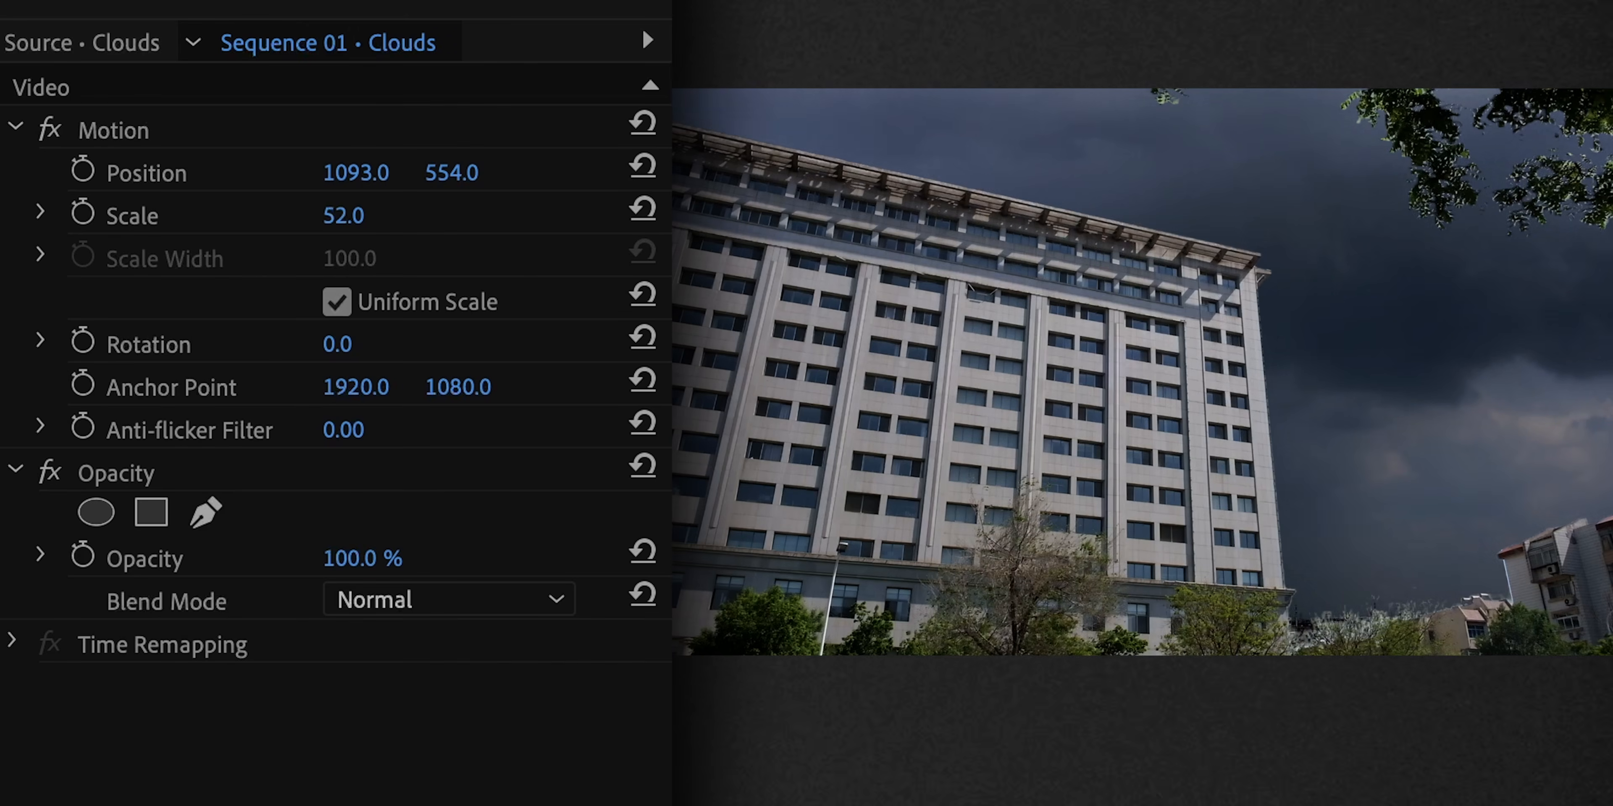
{"action": "left_click", "coordinate": [378, 213]}
{"action": "type", "text": "53"}
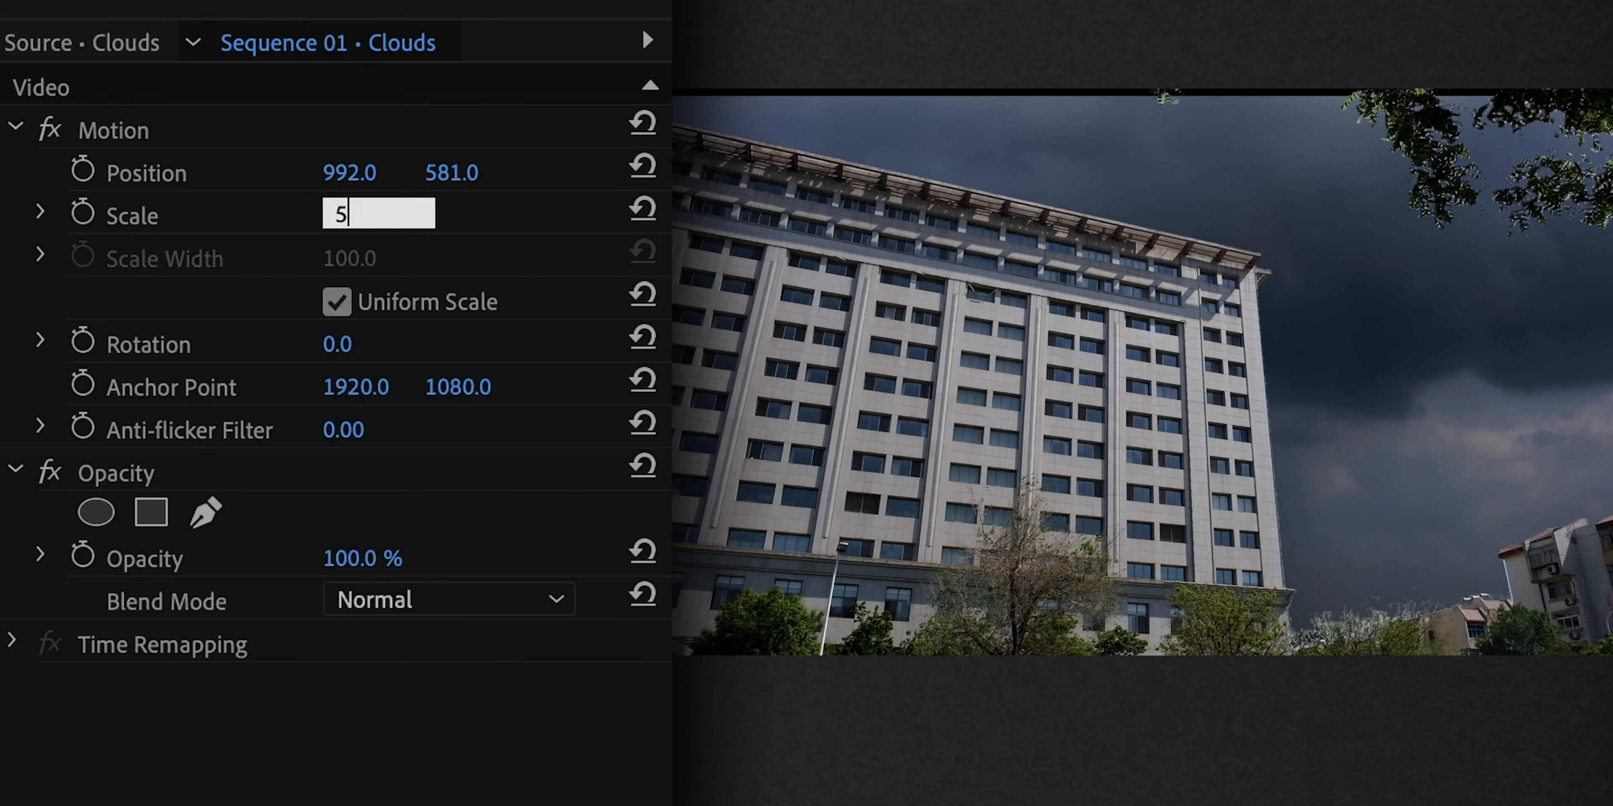
{"action": "key", "text": "Return"}
{"action": "type", "text": "54"}
{"action": "key", "text": "Return"}
{"action": "left_click_drag", "start_coordinate": [343, 174], "coordinate": [370, 174]}
{"action": "key", "text": "space"}
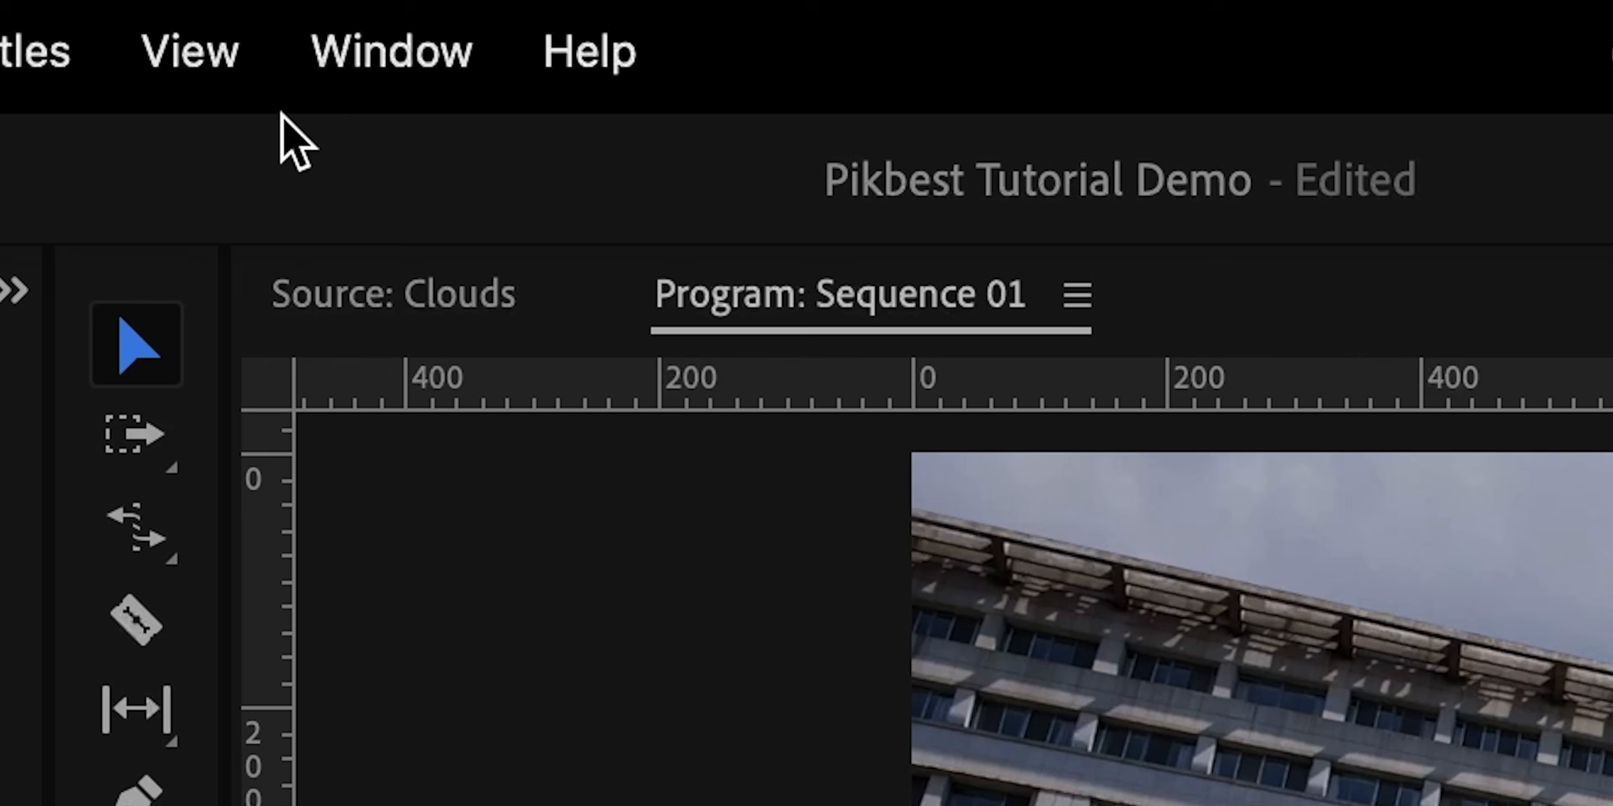
Step: Switch to the Color workspace and open the Lumetri Color controls for the Building clip
{"action": "left_click", "coordinate": [383, 51]}
{"action": "mouse_move", "coordinate": [456, 168]}
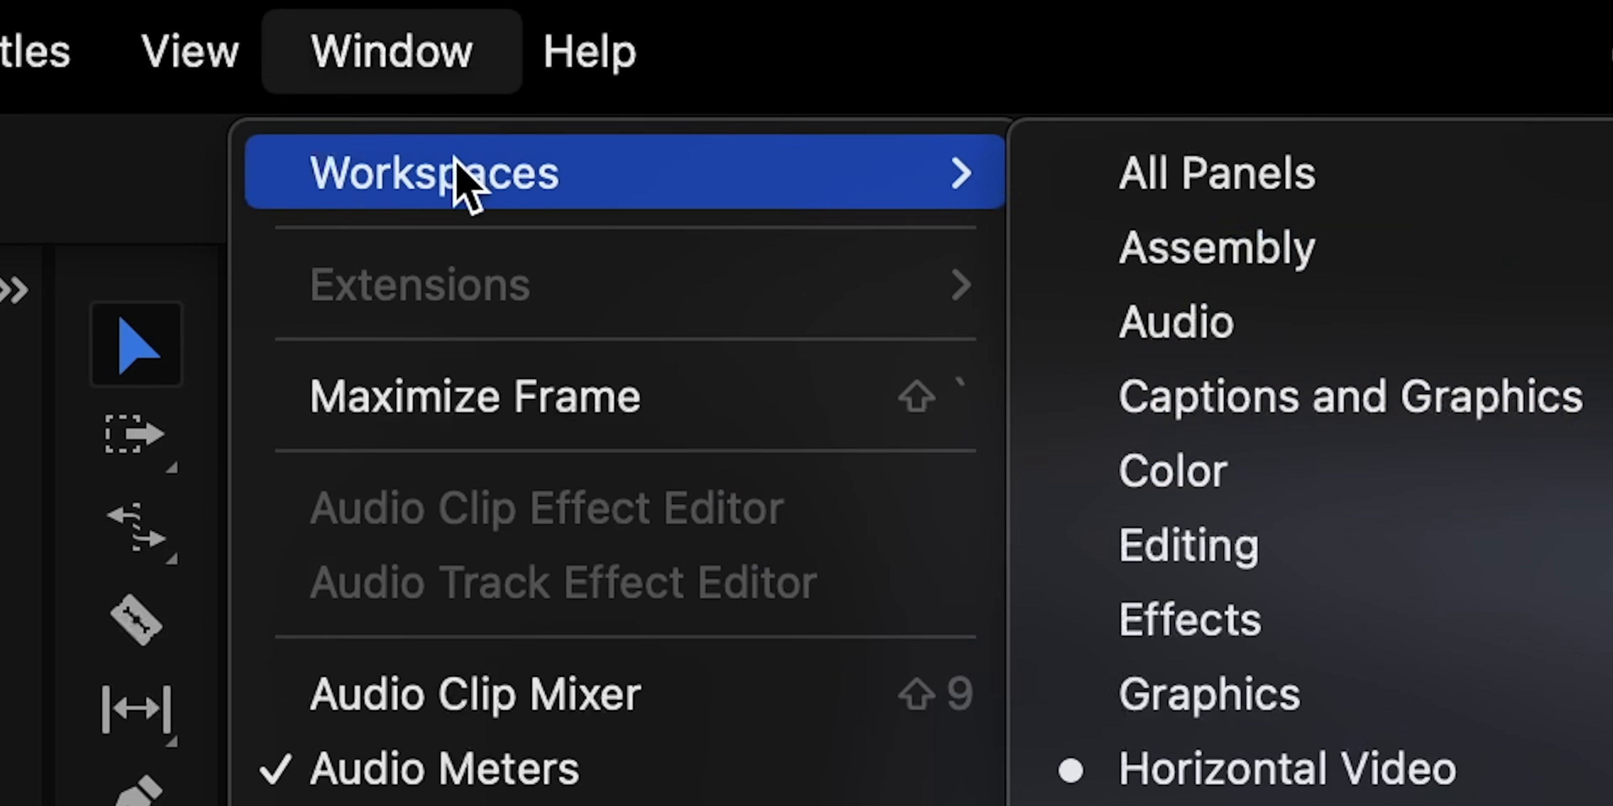
{"action": "left_click", "coordinate": [1193, 469]}
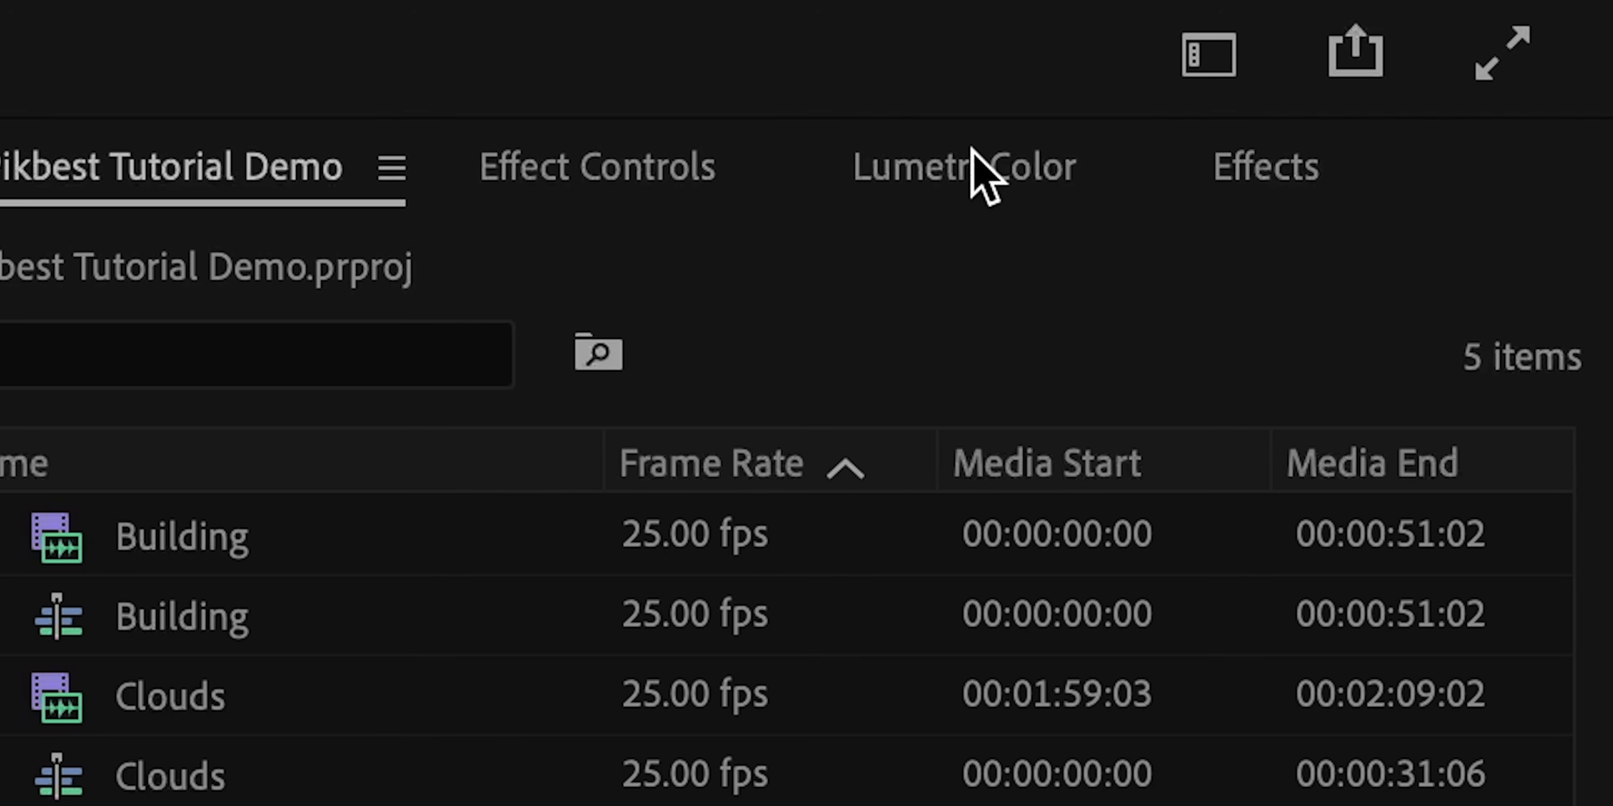
{"action": "left_click", "coordinate": [980, 168]}
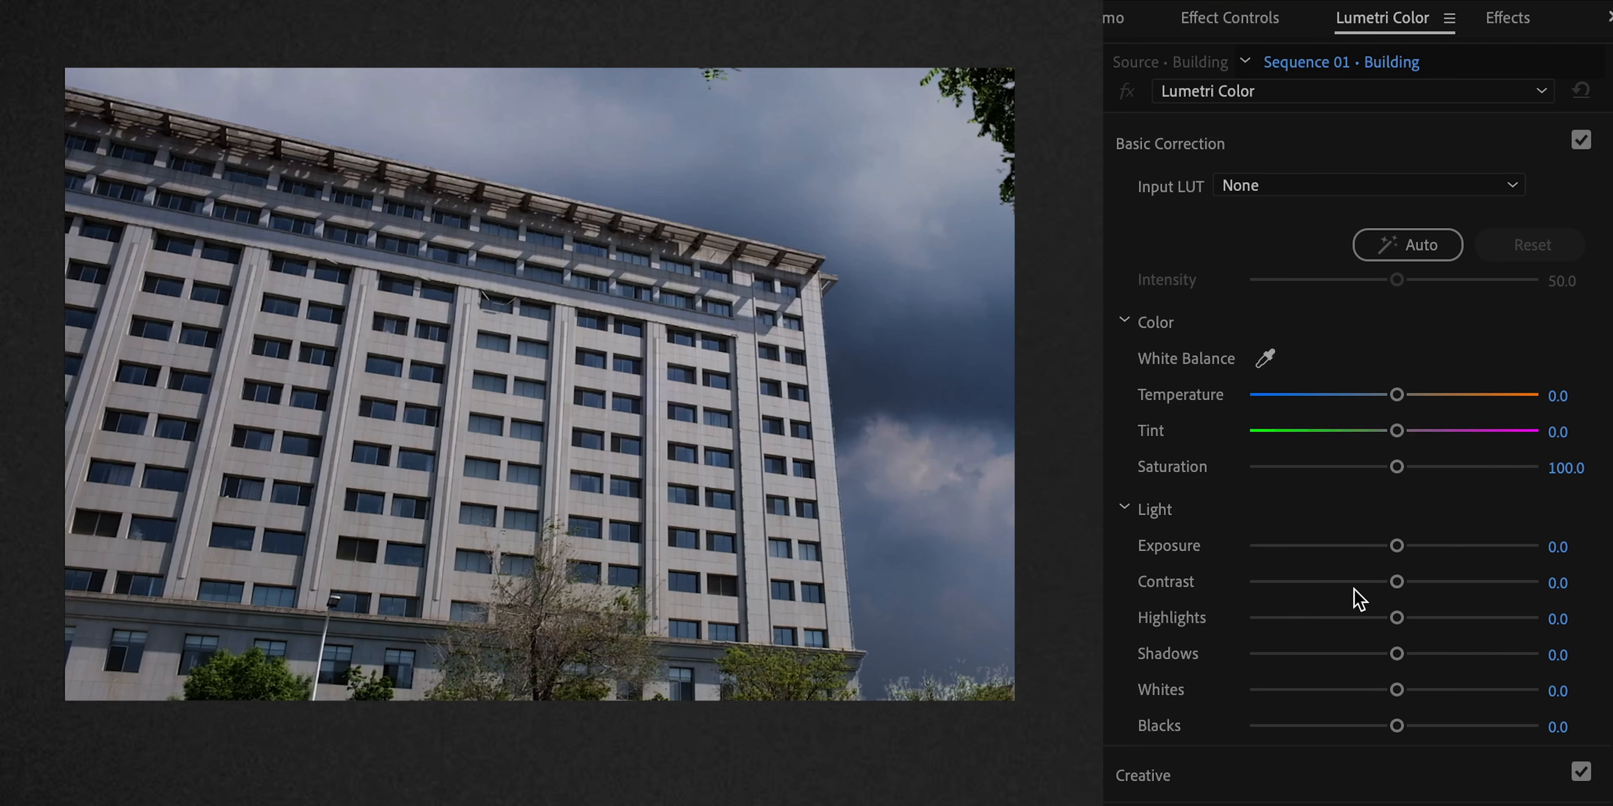
Step: Darken the Building clip with exposure -3.5, highlights -65.7, whites -73.3, shadows -10.5 and contrast 21.9
{"action": "left_click_drag", "start_coordinate": [1398, 547], "coordinate": [1287, 550]}
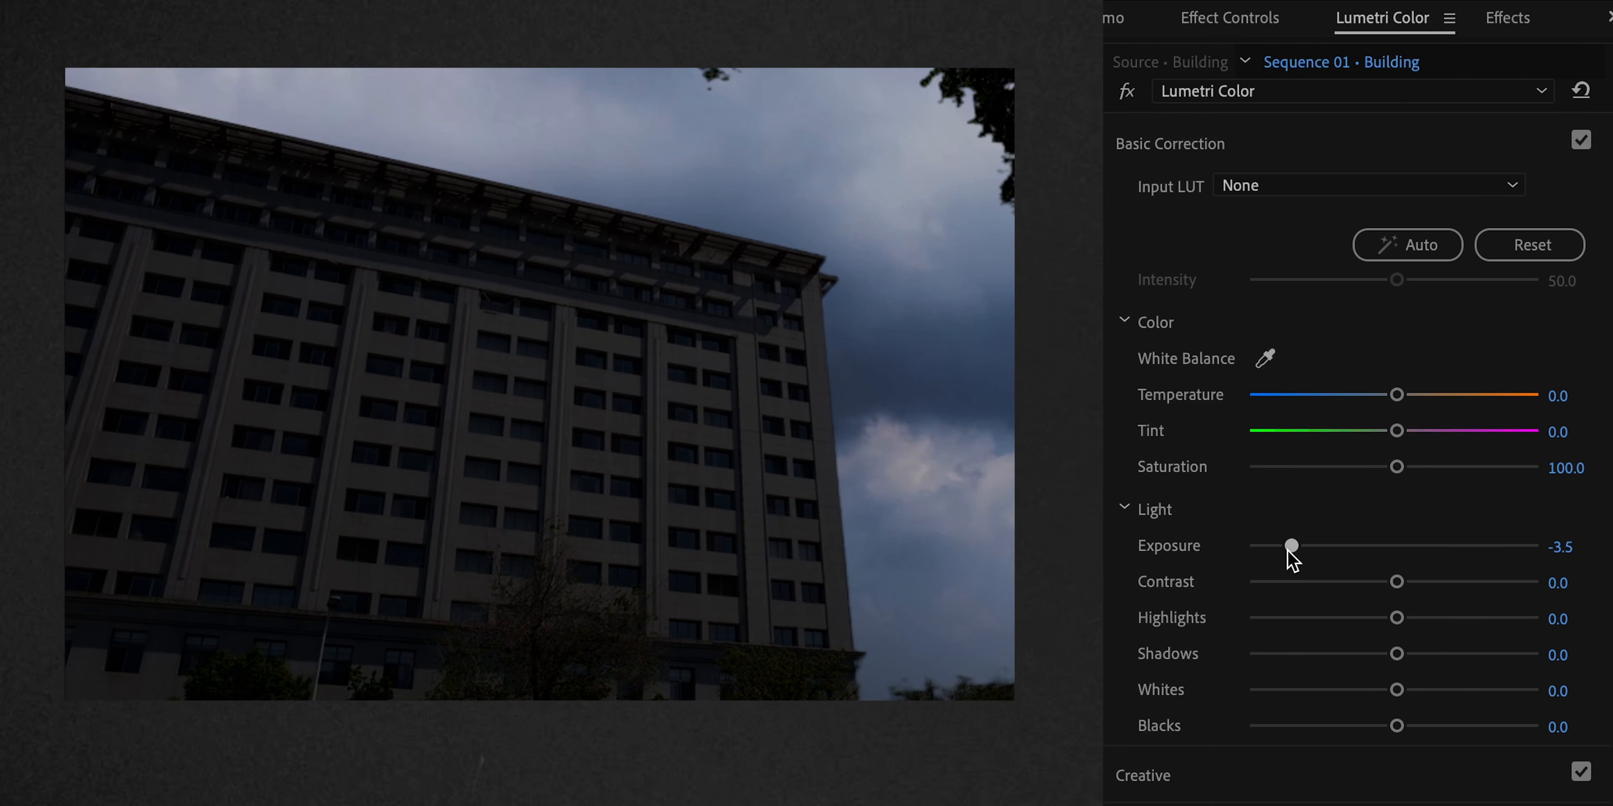
{"action": "left_click_drag", "start_coordinate": [1397, 617], "coordinate": [1298, 619]}
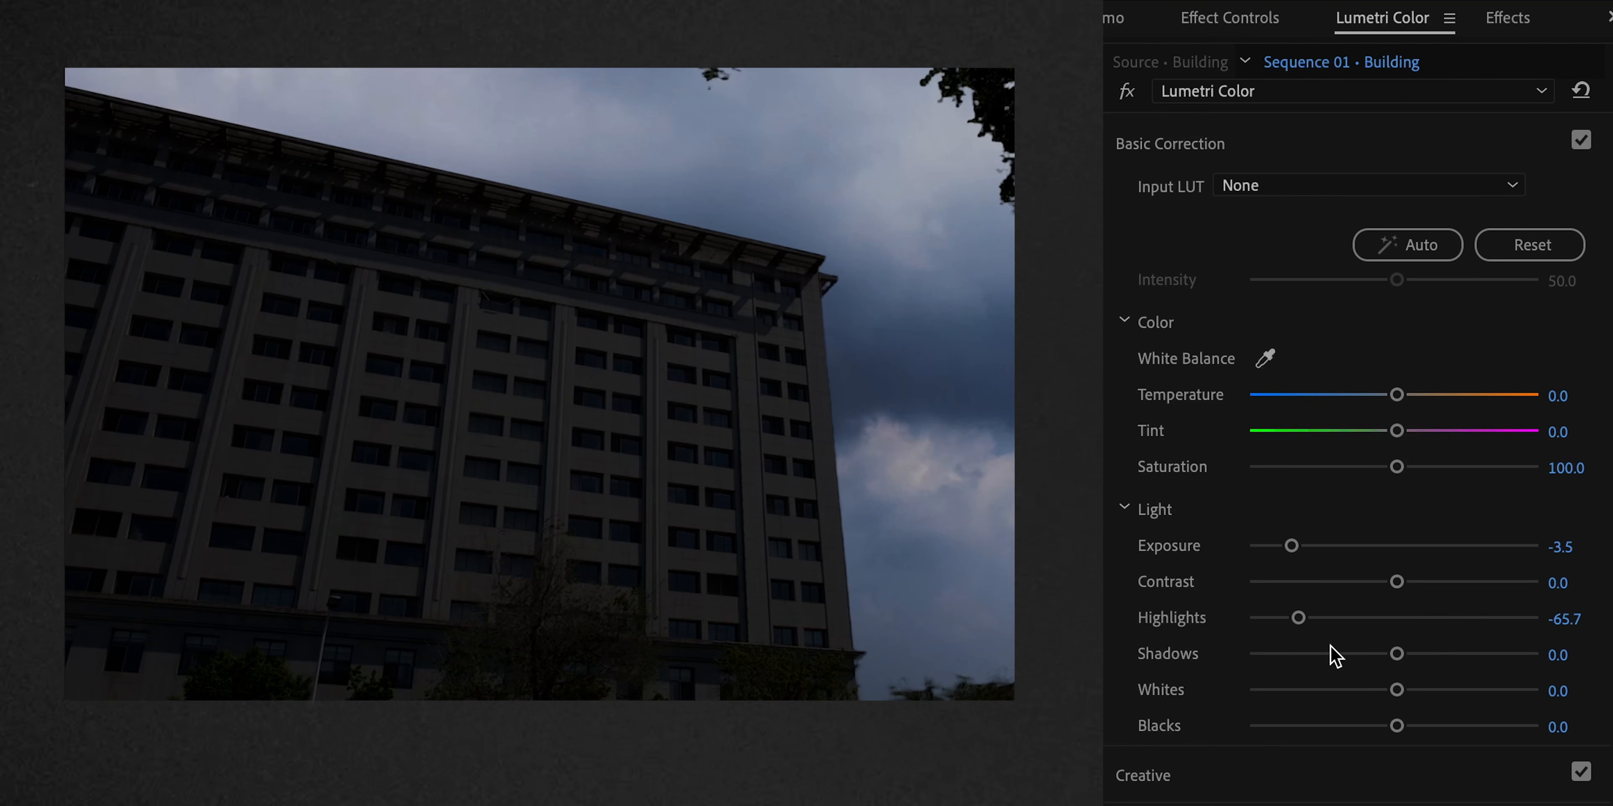
{"action": "left_click_drag", "start_coordinate": [1397, 690], "coordinate": [1288, 691]}
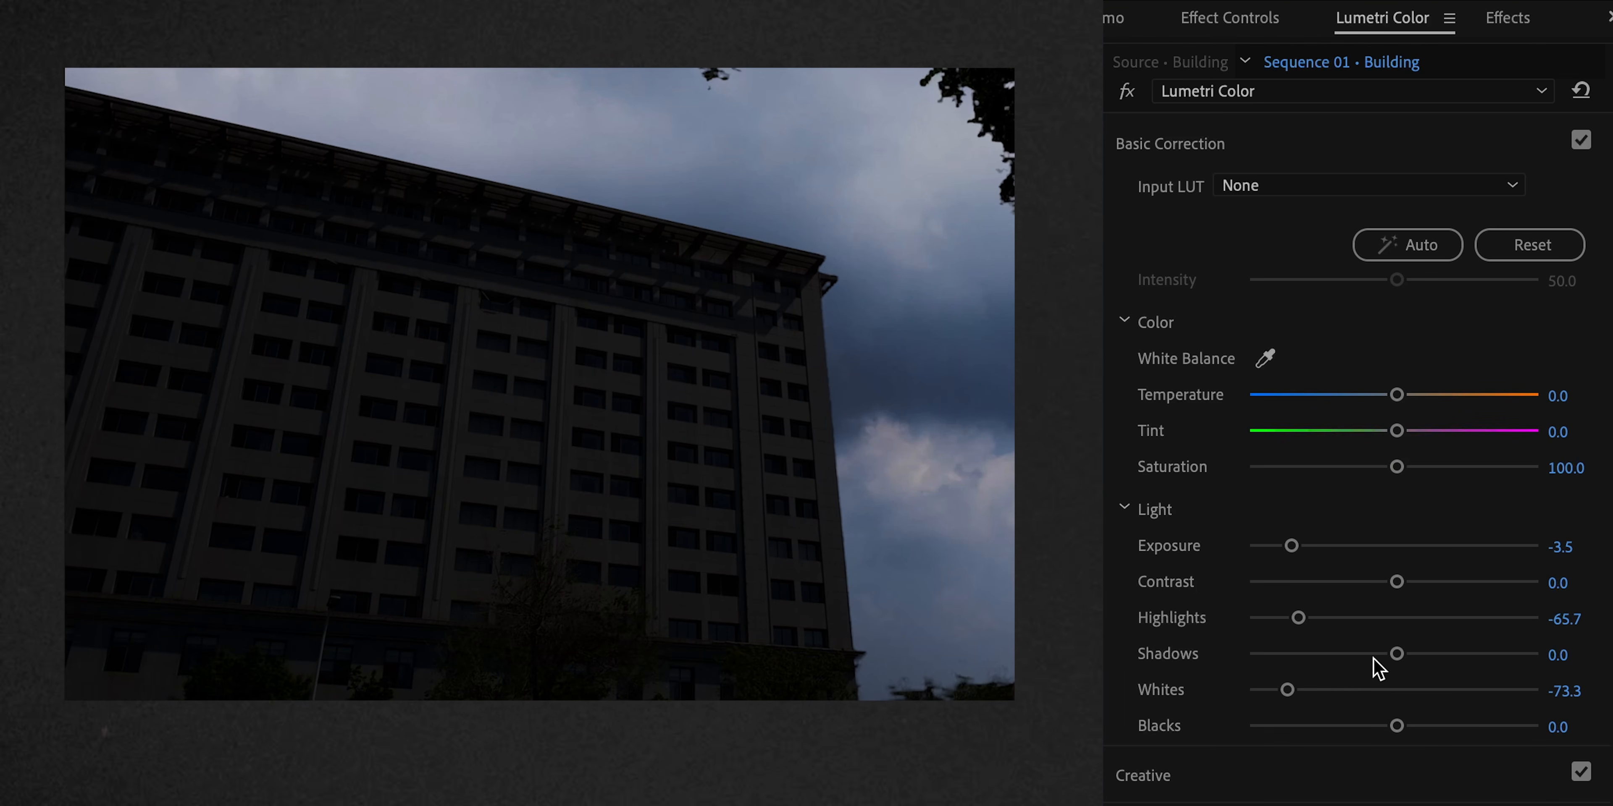
{"action": "mouse_move", "coordinate": [1396, 656]}
{"action": "left_mouse_down"}
{"action": "mouse_move", "coordinate": [1360, 662]}
{"action": "mouse_move", "coordinate": [1376, 663]}
{"action": "left_mouse_up"}
{"action": "left_click_drag", "start_coordinate": [1397, 583], "coordinate": [1421, 588]}
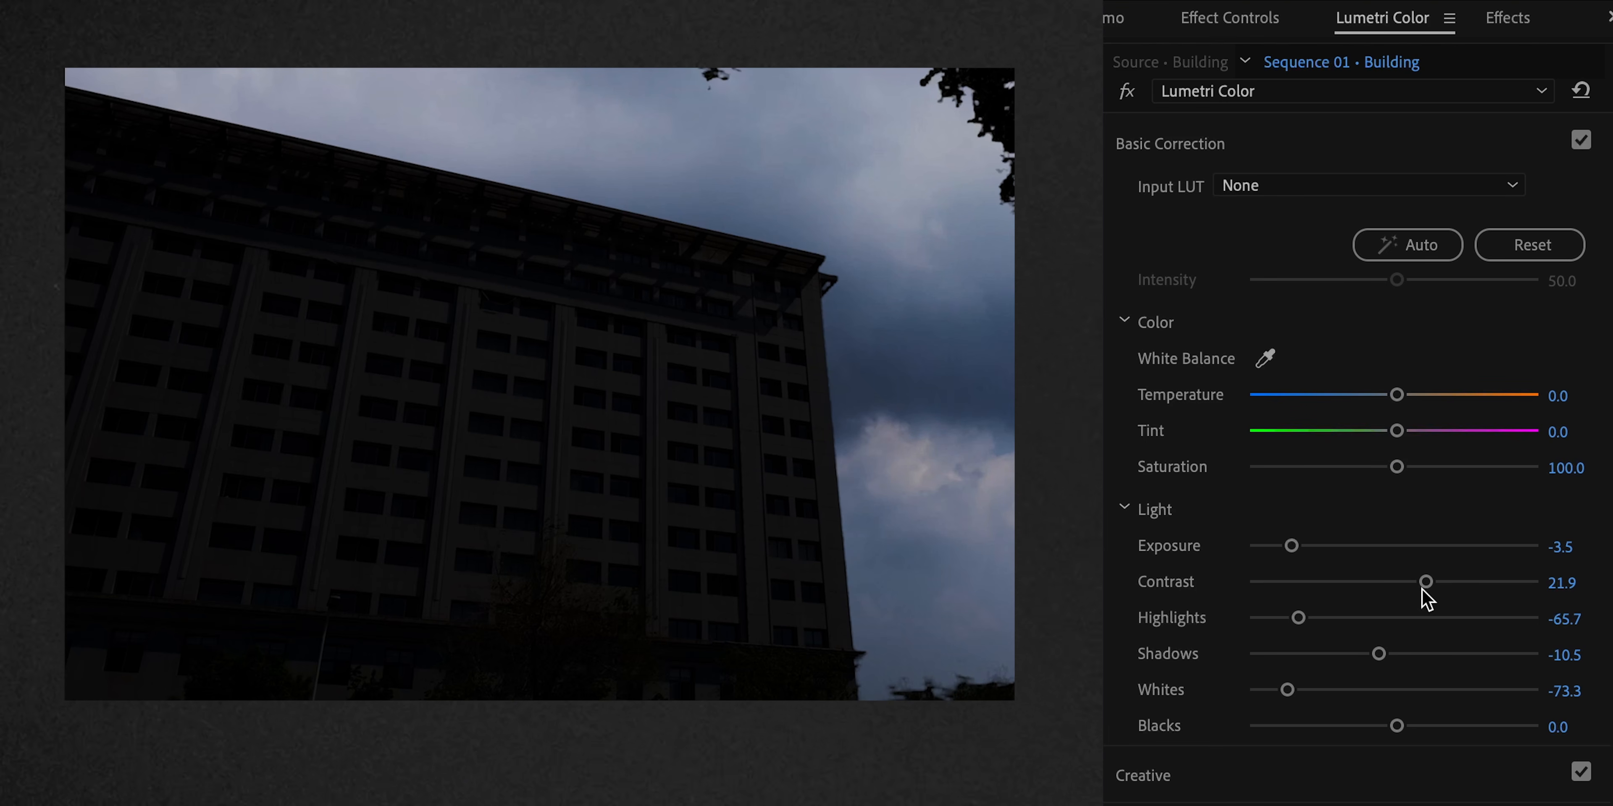
Step: Cool and desaturate the Building clip with saturation 31.4, temperature -60.0 and tint 15.2
{"action": "left_click_drag", "start_coordinate": [1398, 469], "coordinate": [1289, 478]}
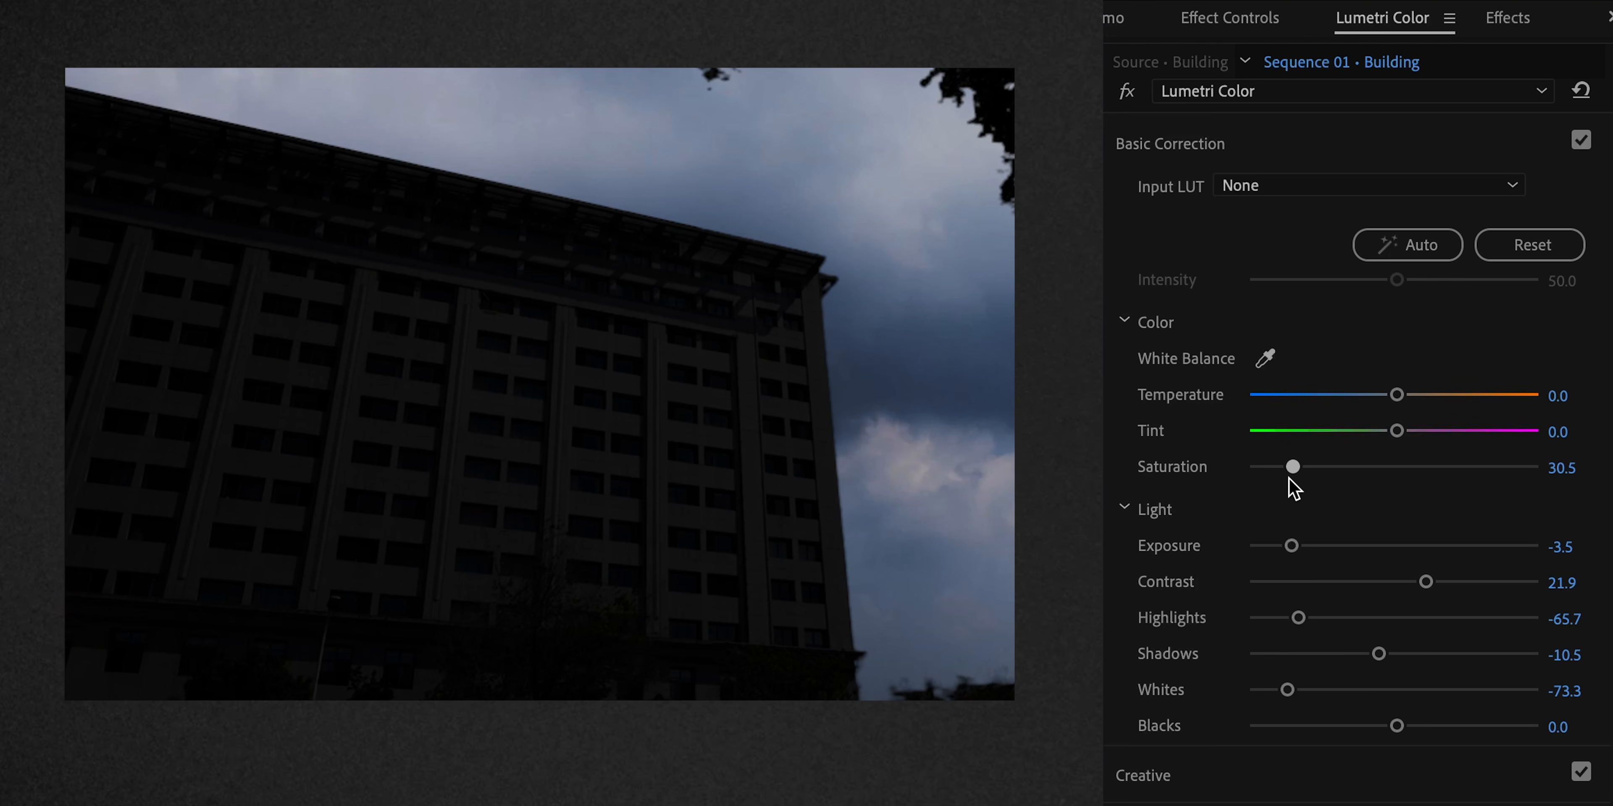
{"action": "left_click_drag", "start_coordinate": [1289, 477], "coordinate": [1291, 478]}
{"action": "left_click_drag", "start_coordinate": [1394, 396], "coordinate": [1303, 411]}
{"action": "left_click_drag", "start_coordinate": [1397, 431], "coordinate": [1414, 437]}
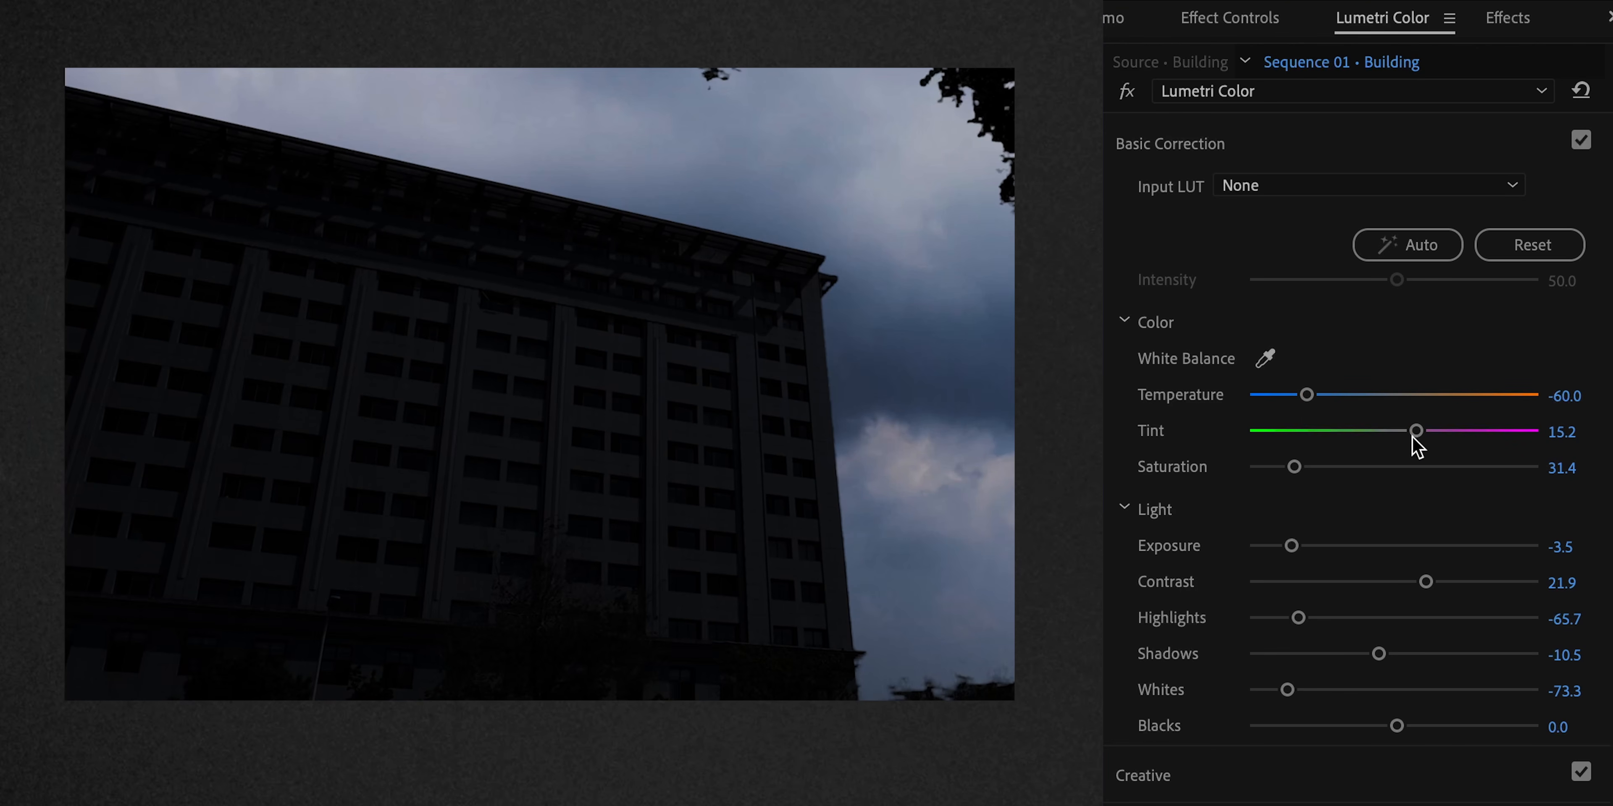
Step: Grade the Clouds clip to match the building: exposure -3.3, lower highlights, whites, shadows and saturation, and adjusted contrast, temperature and tint
{"action": "left_click", "coordinate": [1299, 547]}
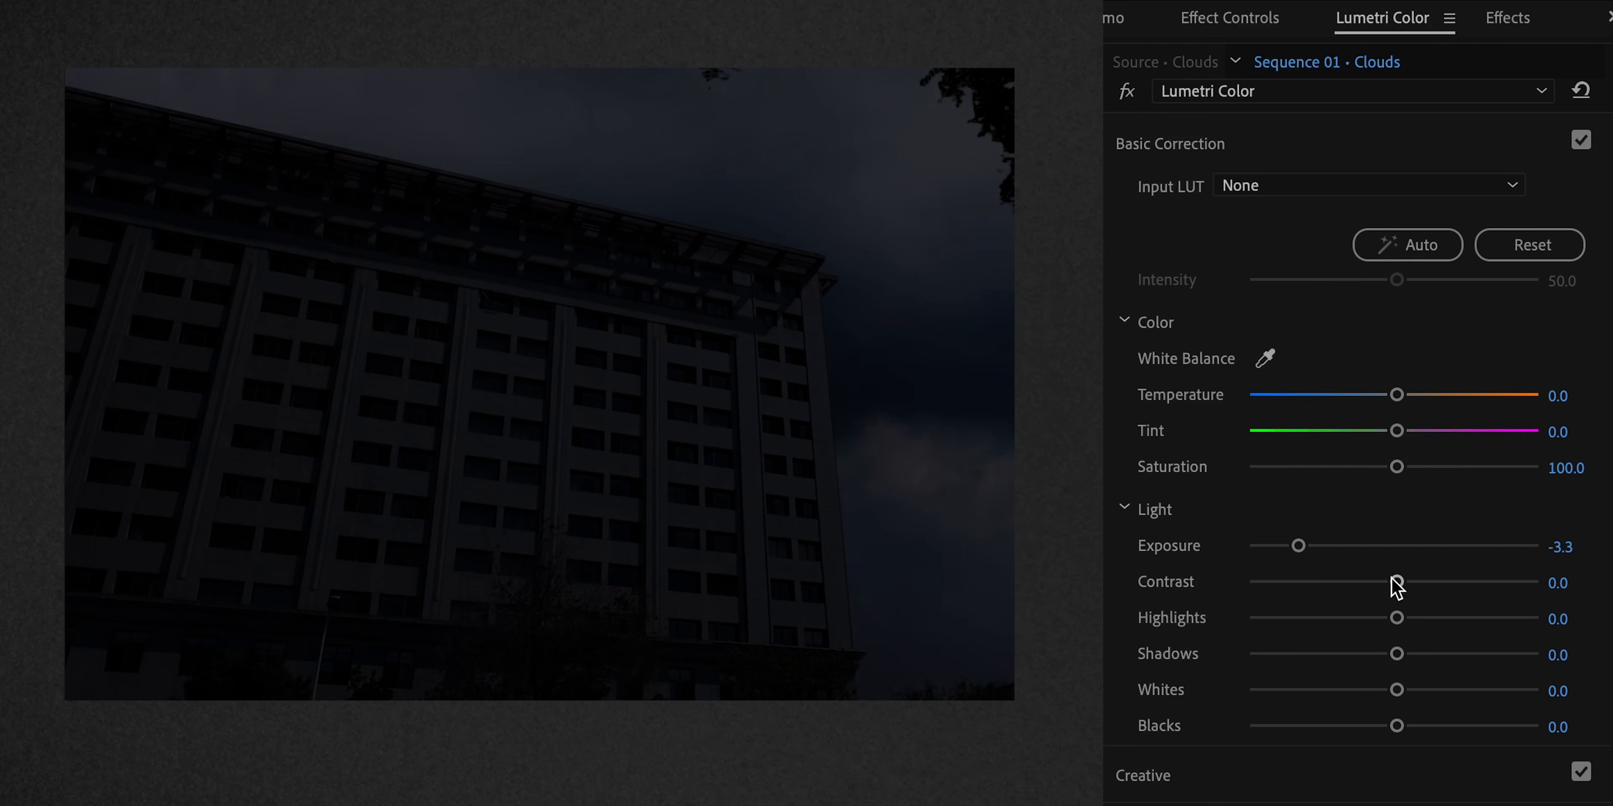
{"action": "left_click_drag", "start_coordinate": [1397, 582], "coordinate": [1276, 619]}
{"action": "left_click_drag", "start_coordinate": [1397, 690], "coordinate": [1286, 691]}
{"action": "left_click_drag", "start_coordinate": [1397, 653], "coordinate": [1380, 654]}
{"action": "left_click_drag", "start_coordinate": [1397, 467], "coordinate": [1313, 469]}
{"action": "left_click_drag", "start_coordinate": [1399, 396], "coordinate": [1411, 432]}
{"action": "left_click_drag", "start_coordinate": [1309, 467], "coordinate": [1311, 467]}
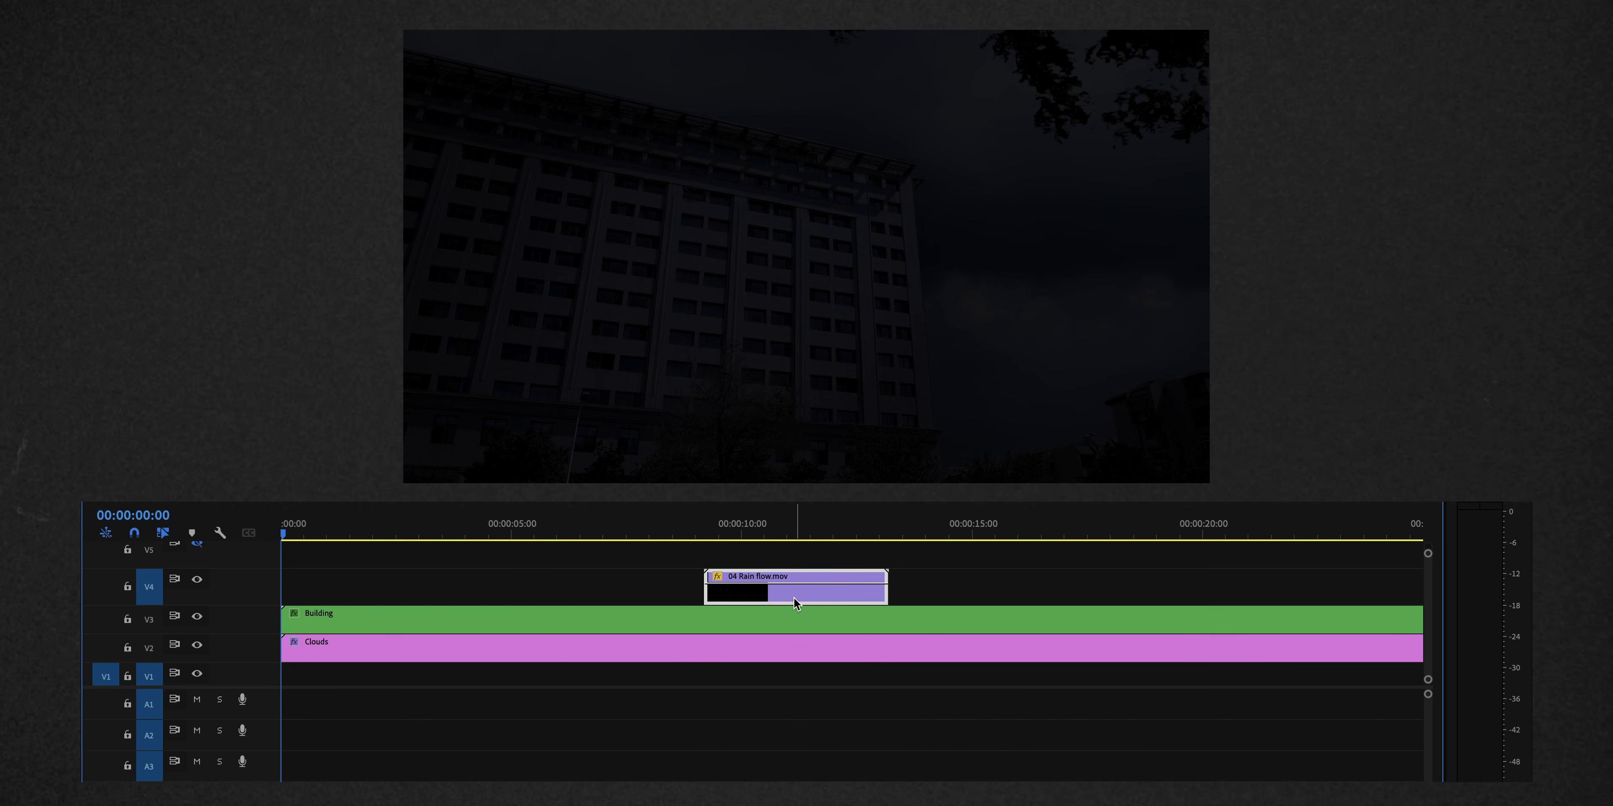
Step: Place 04 Rain flow.mov at the timeline start above Building and give it a blend mode that drops its black background
{"action": "left_click_drag", "start_coordinate": [794, 598], "coordinate": [376, 580]}
{"action": "key", "text": "space"}
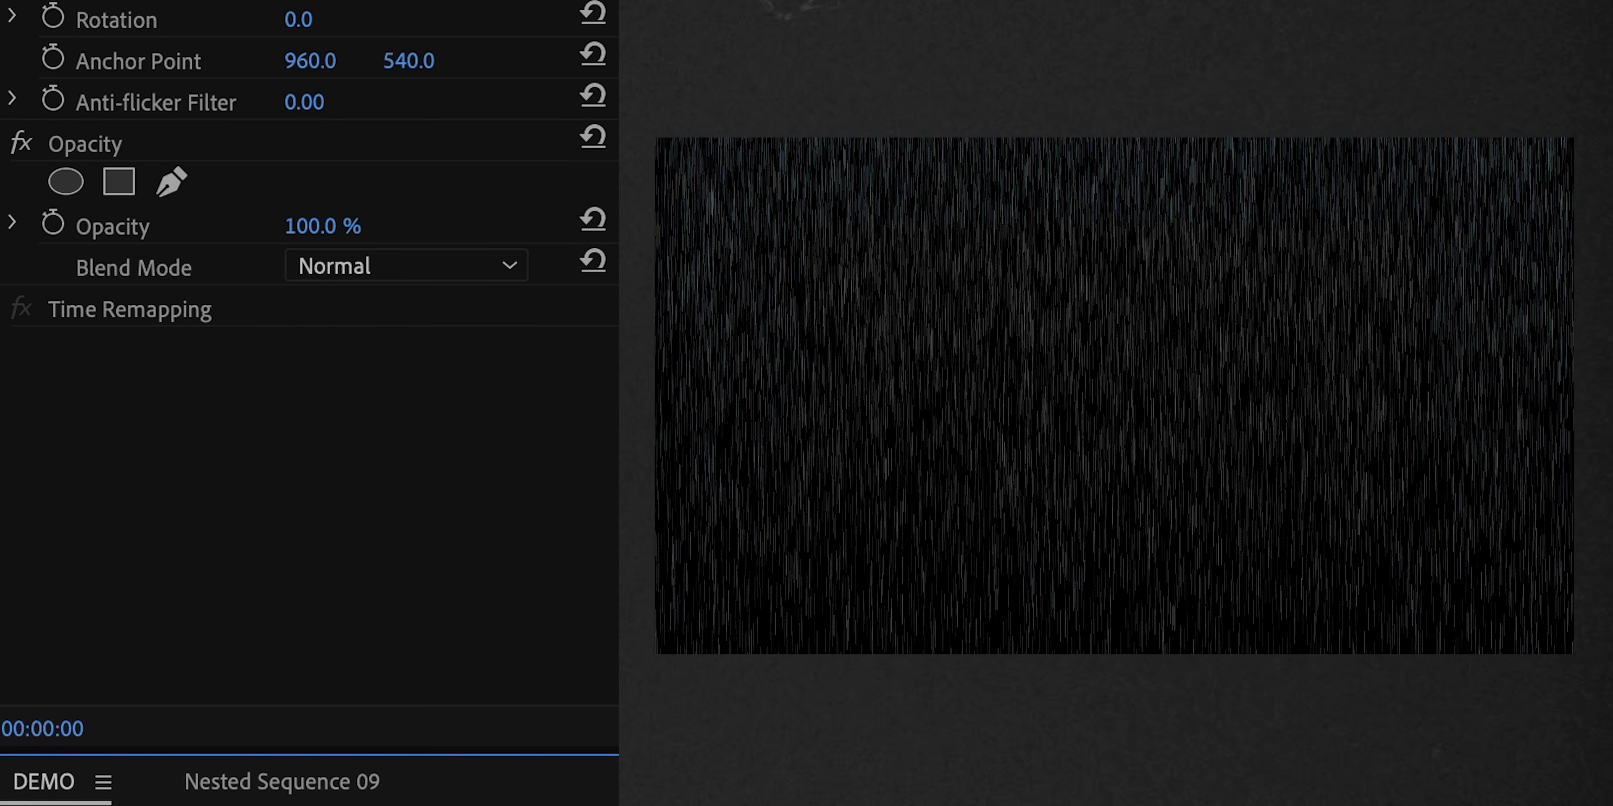
{"action": "left_click", "coordinate": [501, 270]}
{"action": "left_click", "coordinate": [433, 670]}
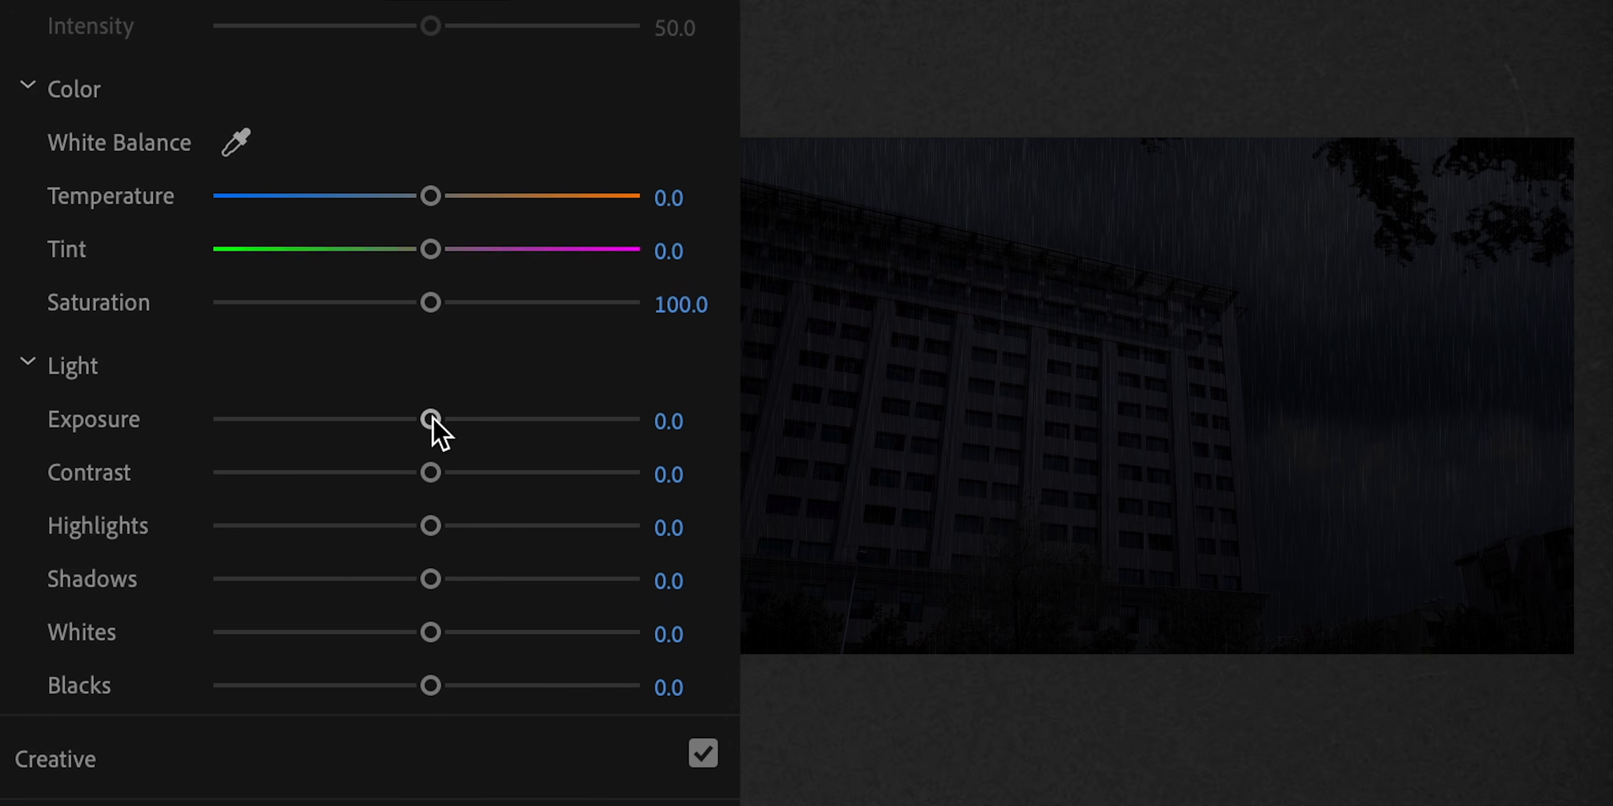
Step: Lower the rain clip's exposure and find the Gaussian Blur video effect for it
{"action": "left_click_drag", "start_coordinate": [431, 420], "coordinate": [297, 433]}
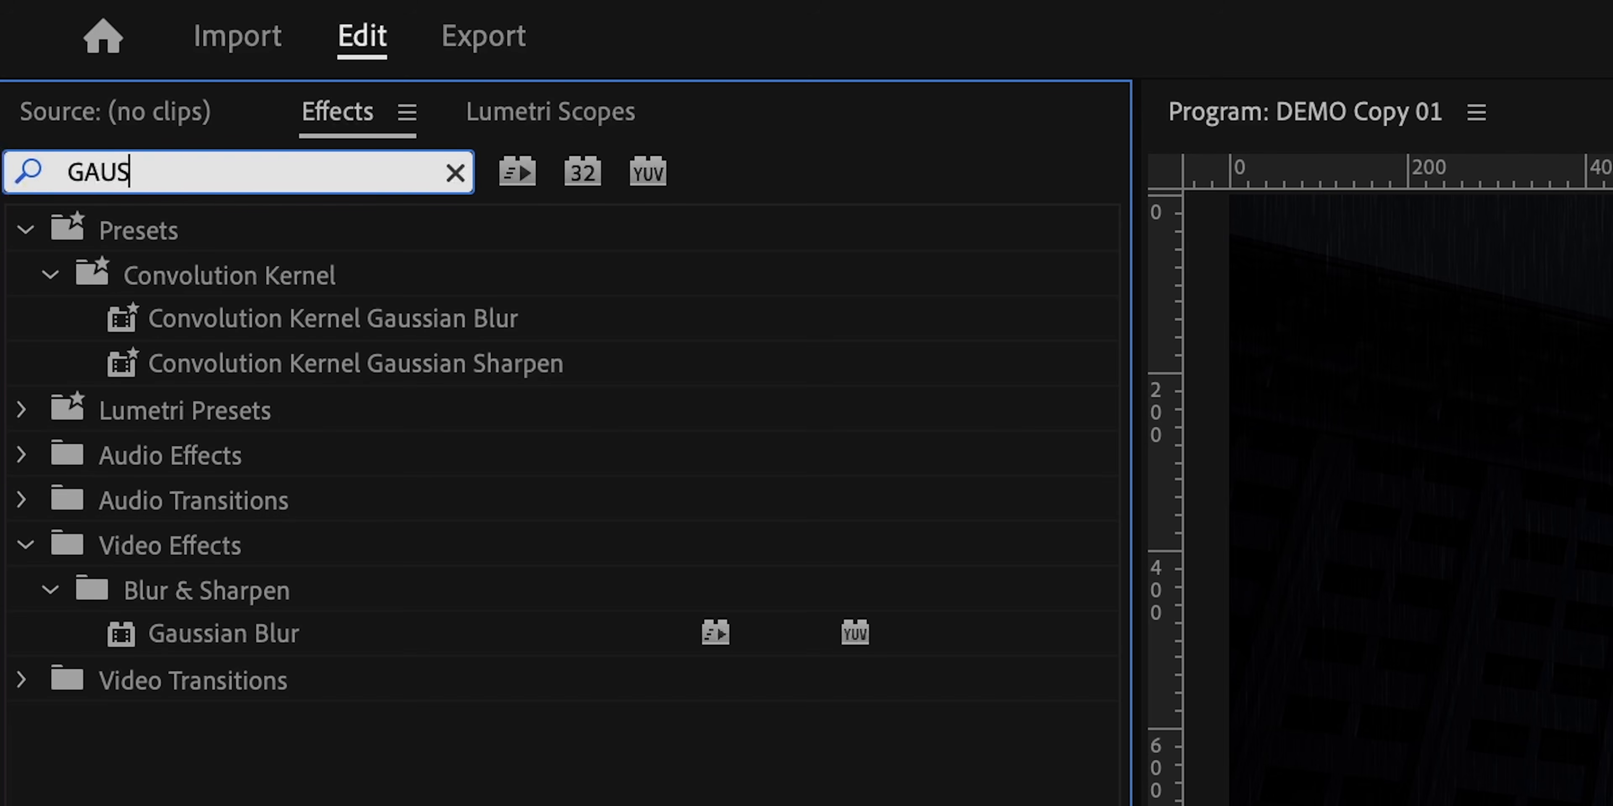
{"action": "type", "text": "SIAN"}
{"action": "left_click", "coordinate": [257, 632]}
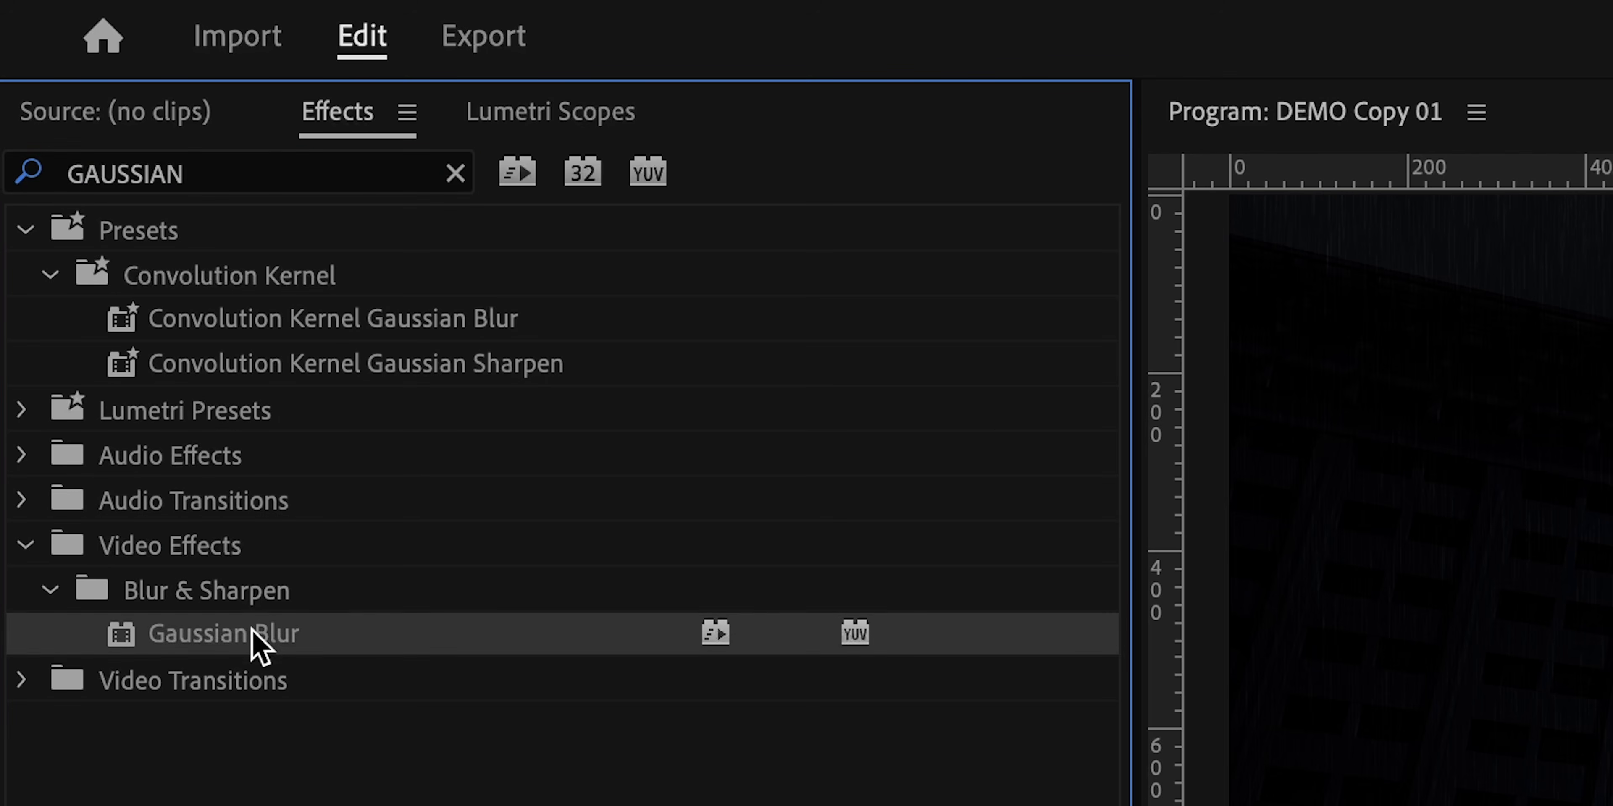
Step: Set the rain clip's Gaussian Blur to a blurriness of 25 with vertical blur dimensions
{"action": "left_click", "coordinate": [817, 389]}
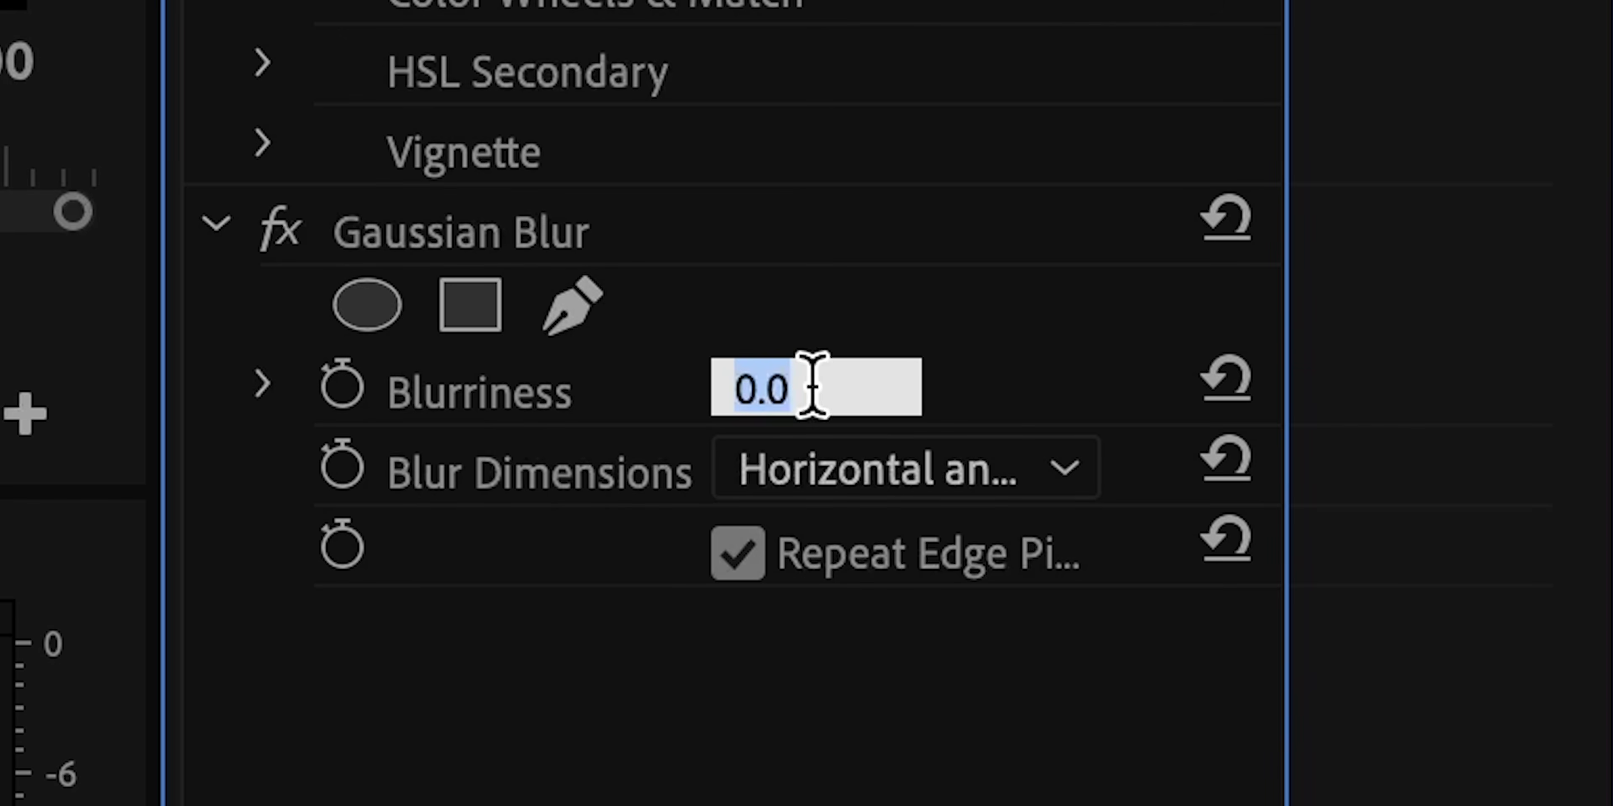
{"action": "type", "text": "25"}
{"action": "key", "text": "Return"}
{"action": "left_click", "coordinate": [944, 483]}
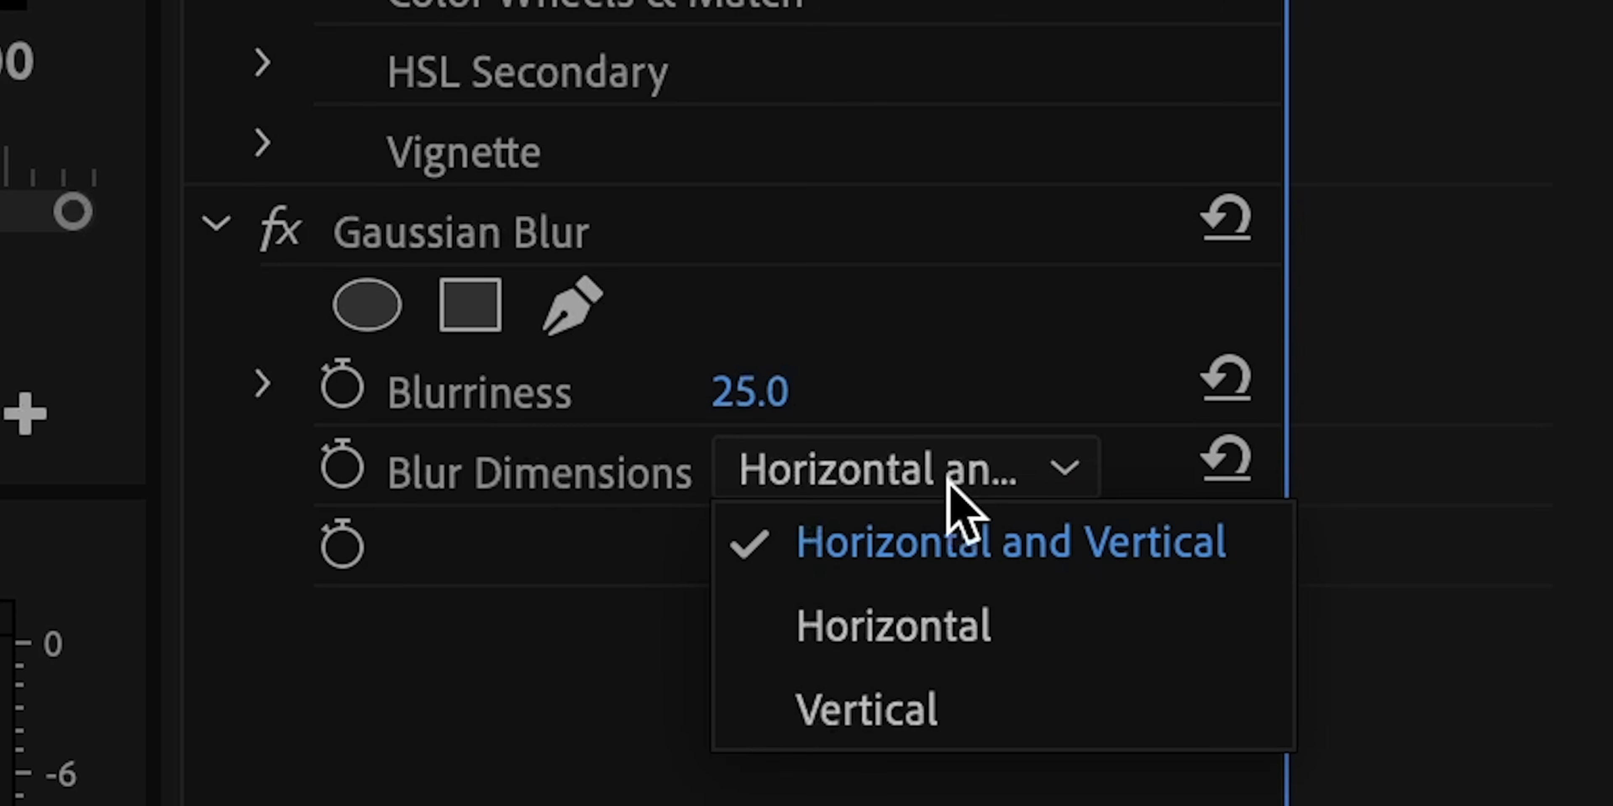
{"action": "left_click", "coordinate": [911, 717]}
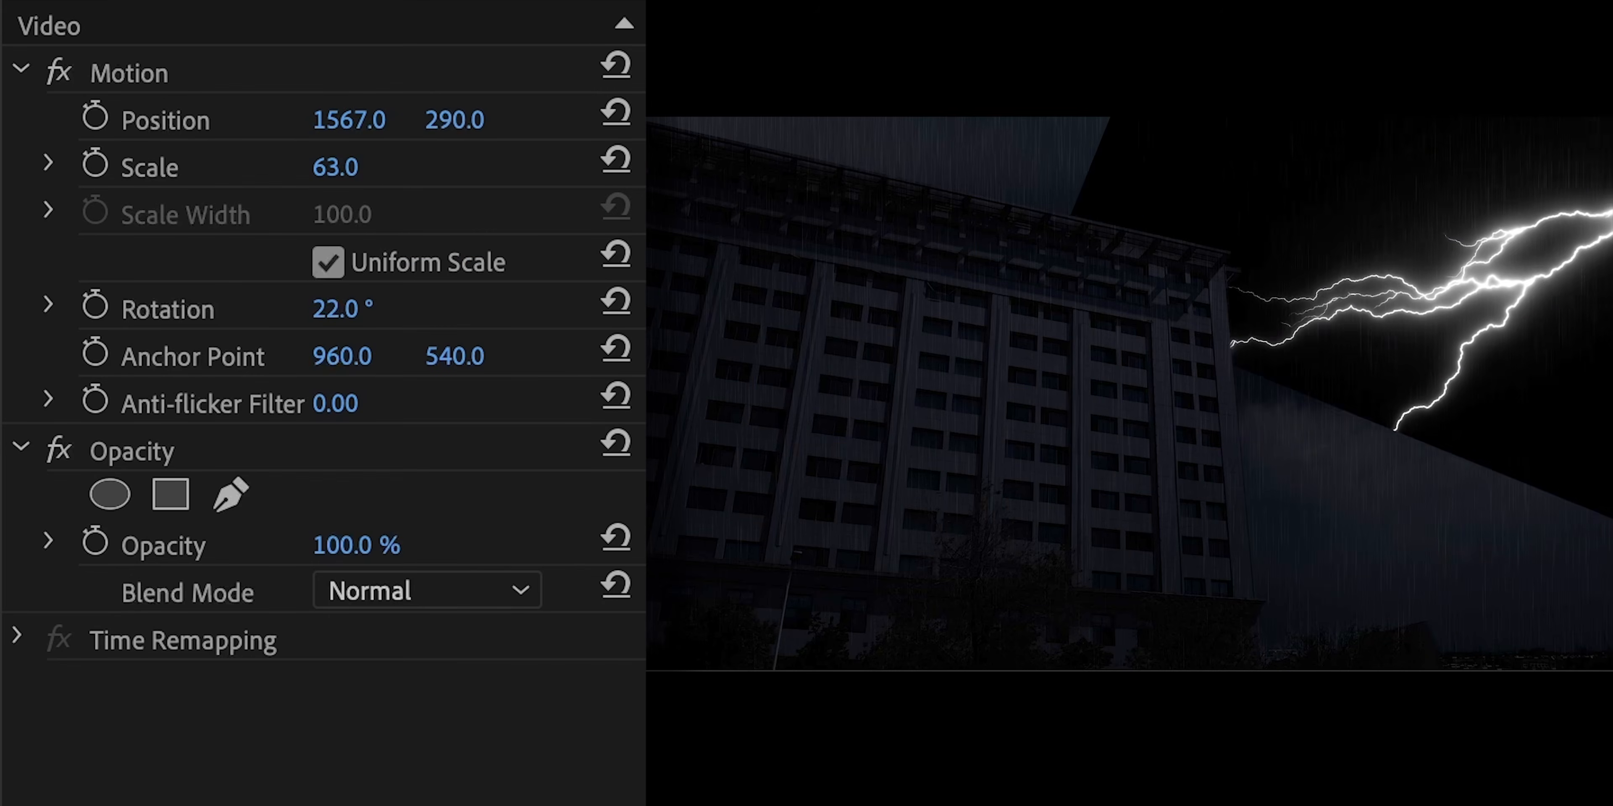
Step: Move the lightning clip to position 1683, 121, set its blend mode to Screen and reduce its opacity
{"action": "left_click_drag", "start_coordinate": [464, 119], "coordinate": [479, 123]}
{"action": "left_click_drag", "start_coordinate": [350, 120], "coordinate": [473, 120]}
{"action": "left_click", "coordinate": [511, 598]}
{"action": "left_click", "coordinate": [400, 805]}
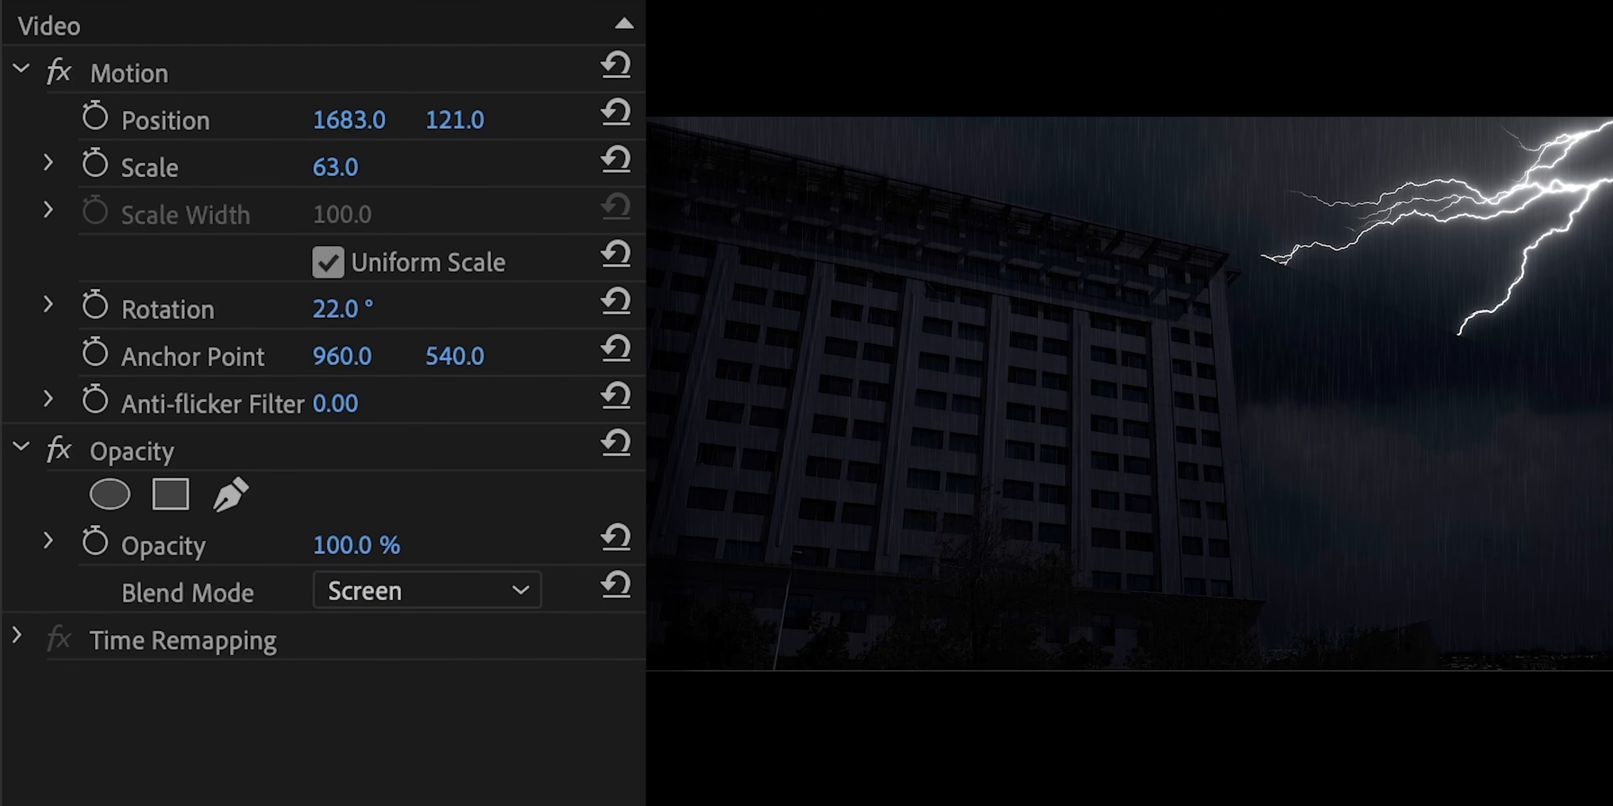
{"action": "left_click_drag", "start_coordinate": [371, 554], "coordinate": [330, 554]}
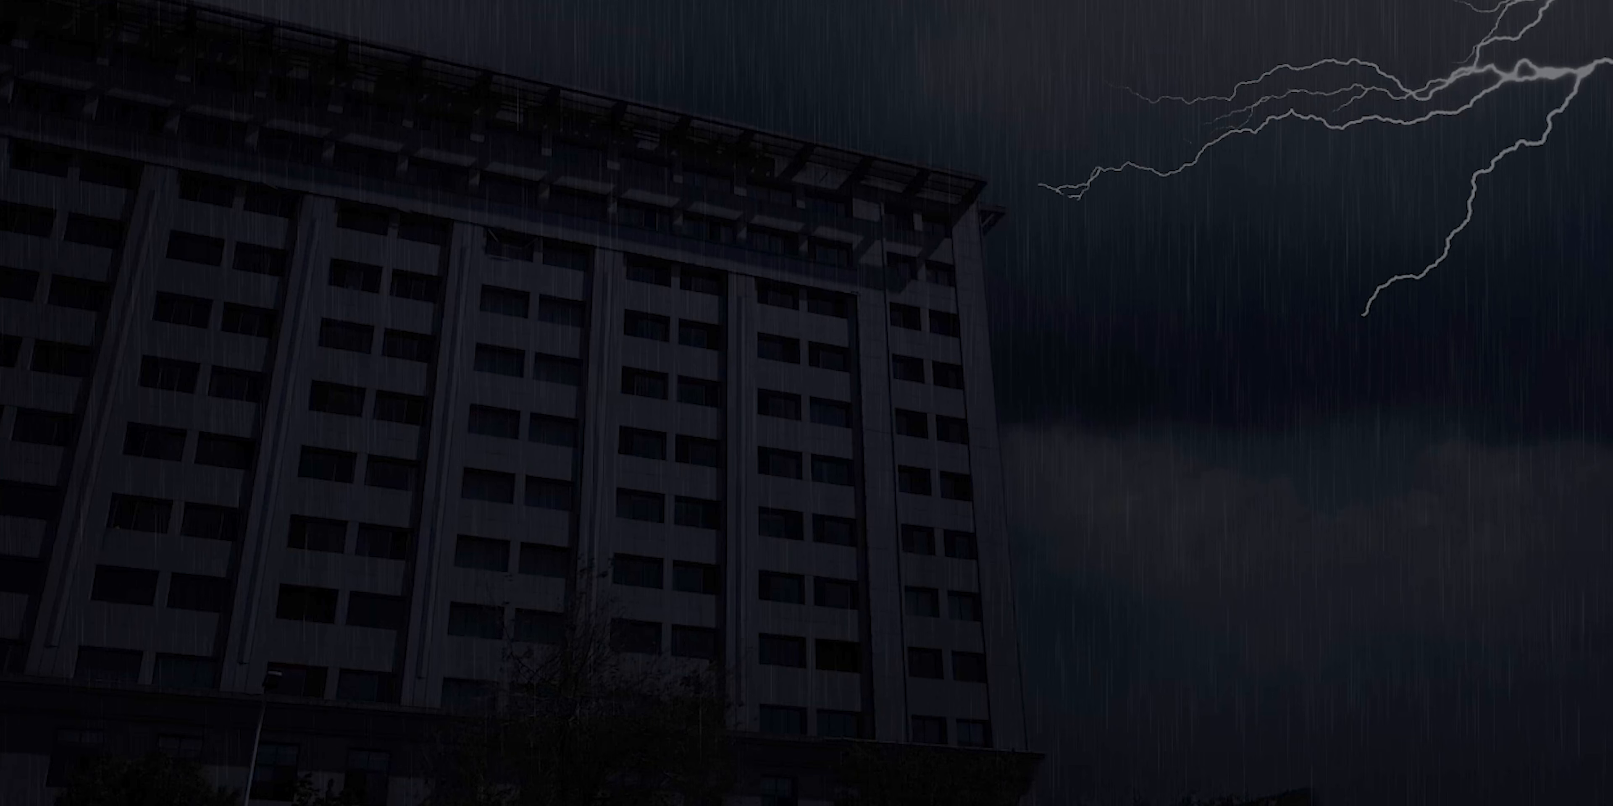